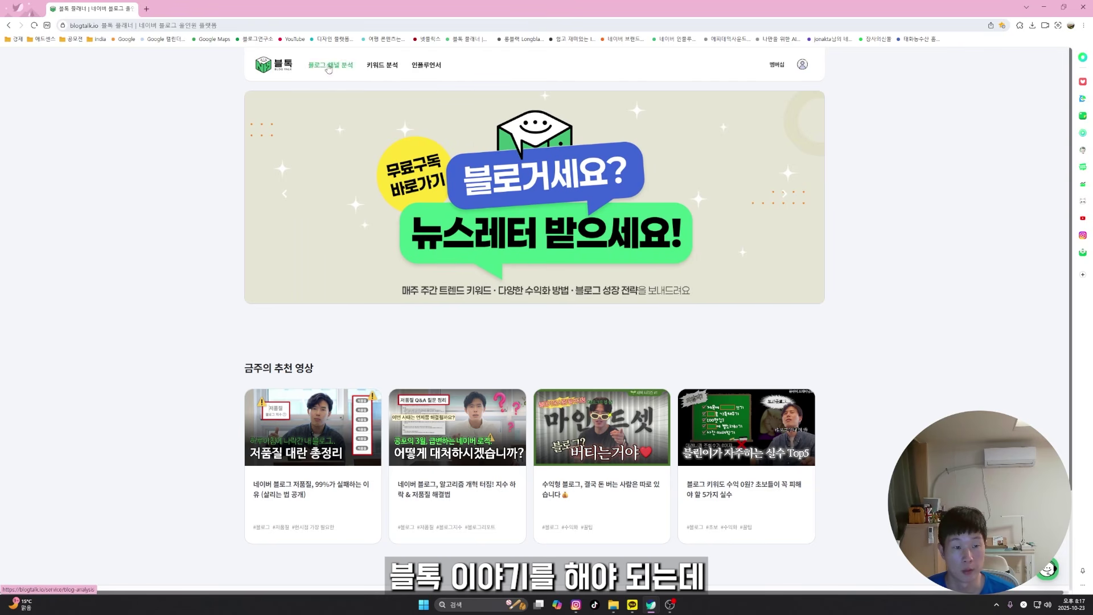
View the account's member information, and open the membership page to check the regular subscription promotion period.
left_click(803, 64)
left_click(787, 90)
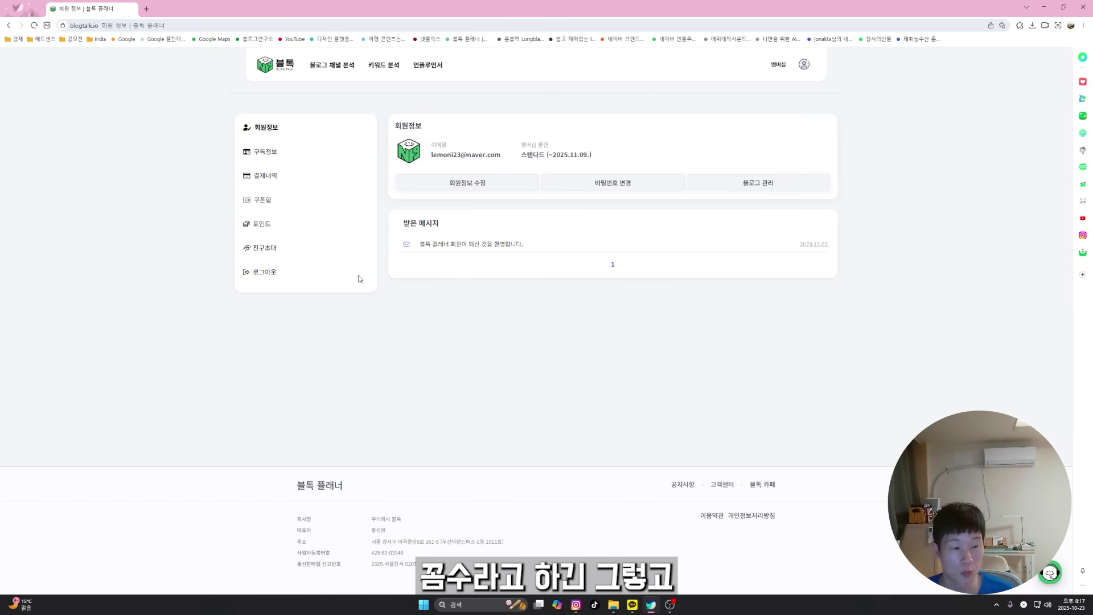
left_click(777, 66)
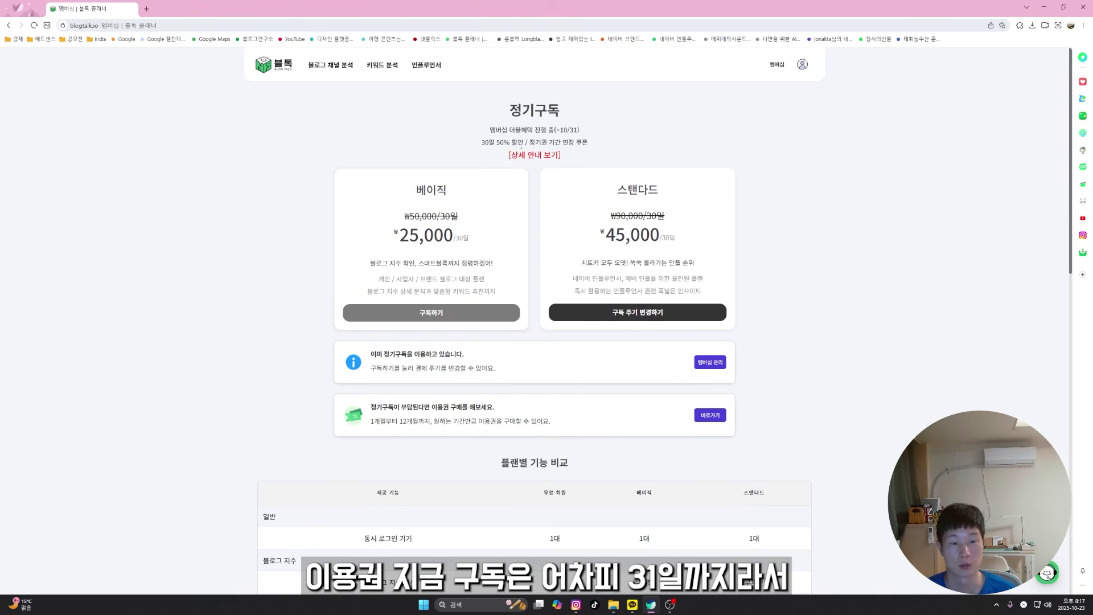
left_click_drag(557, 130, 574, 130)
left_click(532, 157)
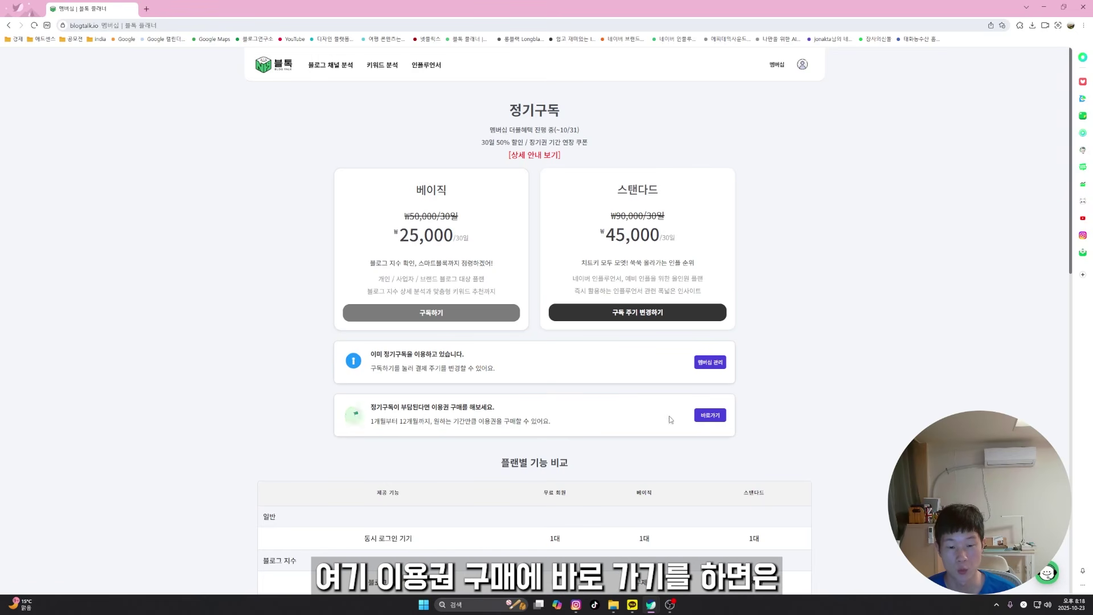
Open the 이용권 구매 page and review its double-benefit promotion period, discount and detailed notice.
left_click(706, 420)
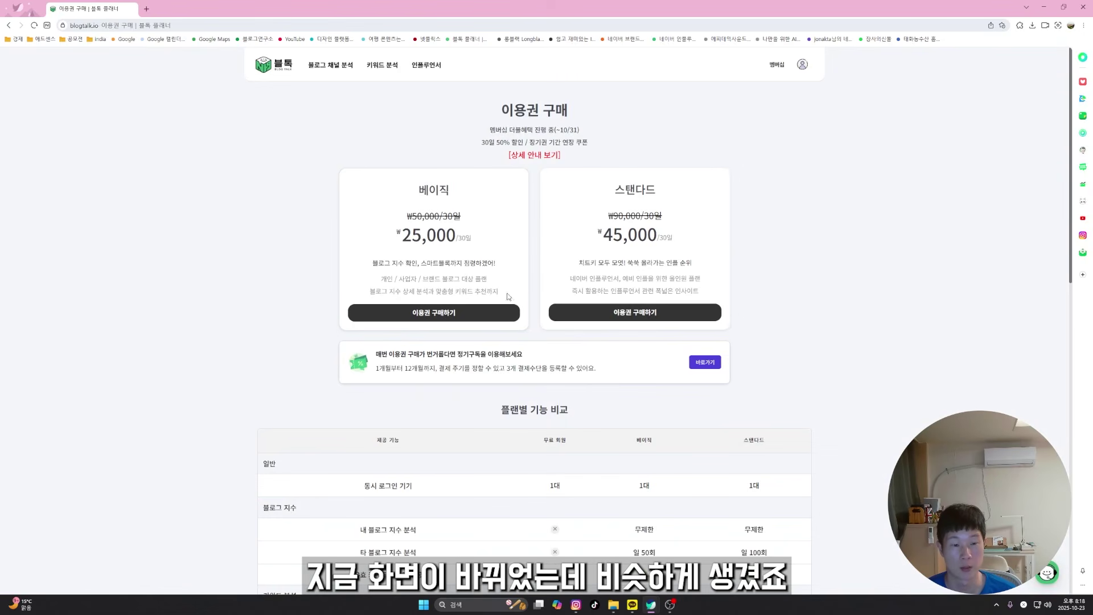
left_click_drag(556, 131, 577, 132)
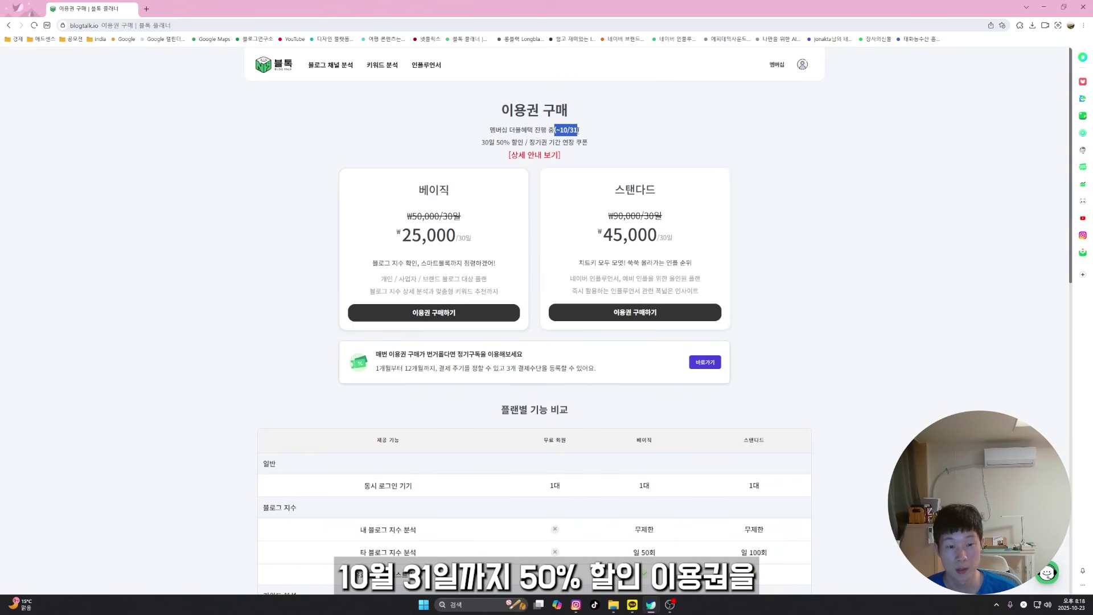
left_click_drag(495, 143, 574, 142)
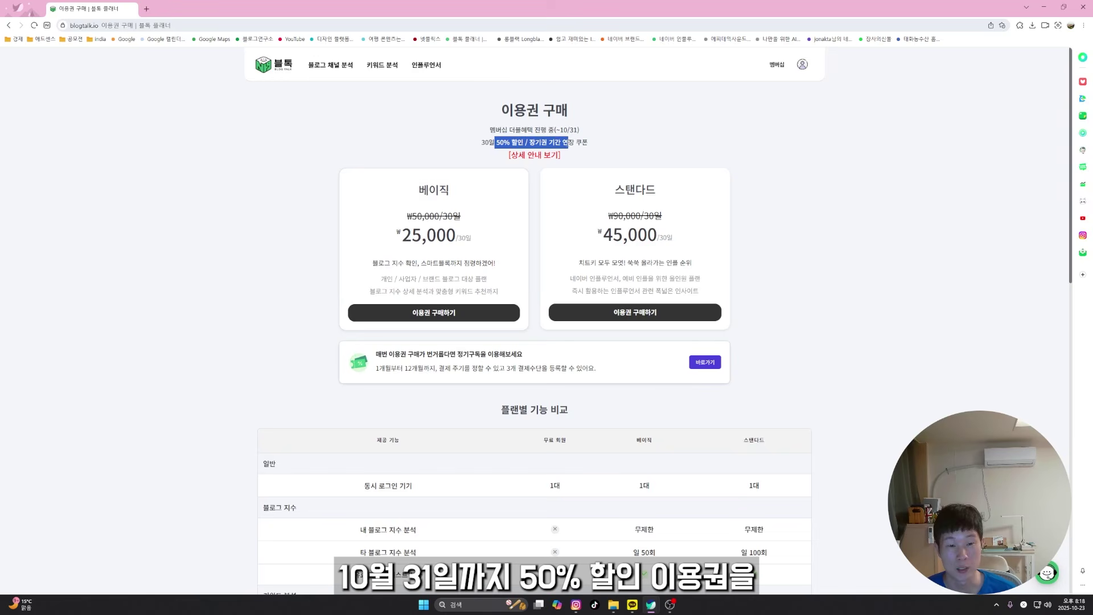
left_click(544, 155)
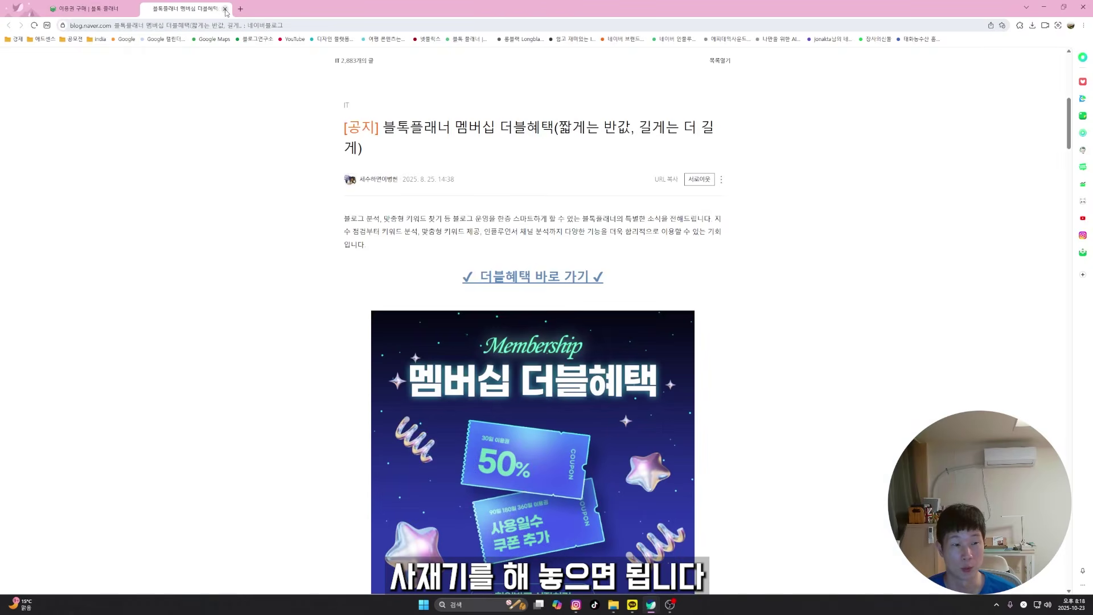
key("ctrl+w")
left_click(520, 222)
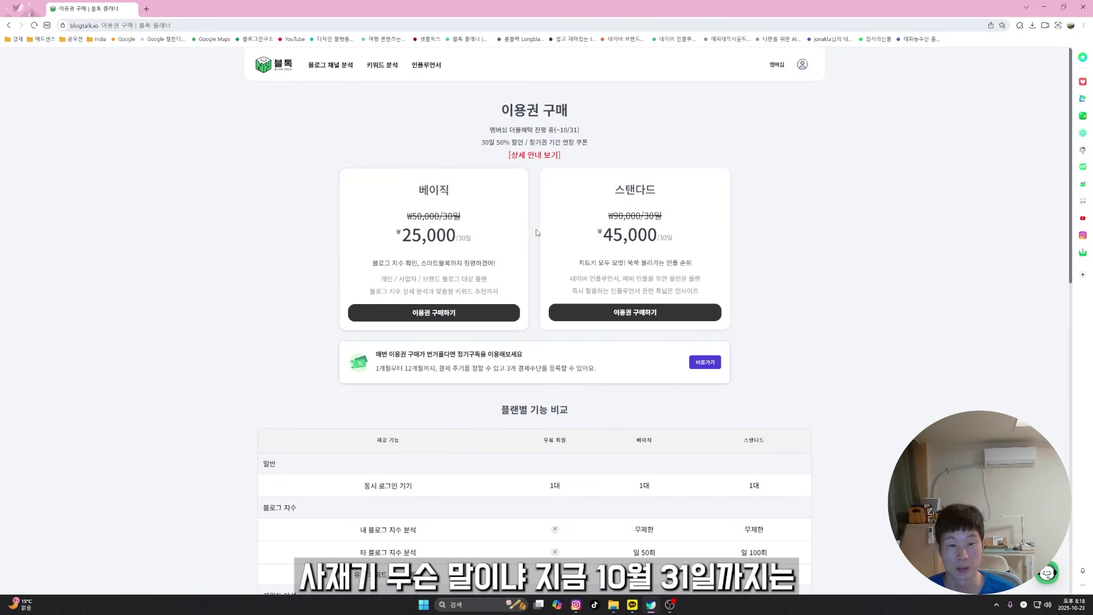
left_click_drag(560, 132, 573, 133)
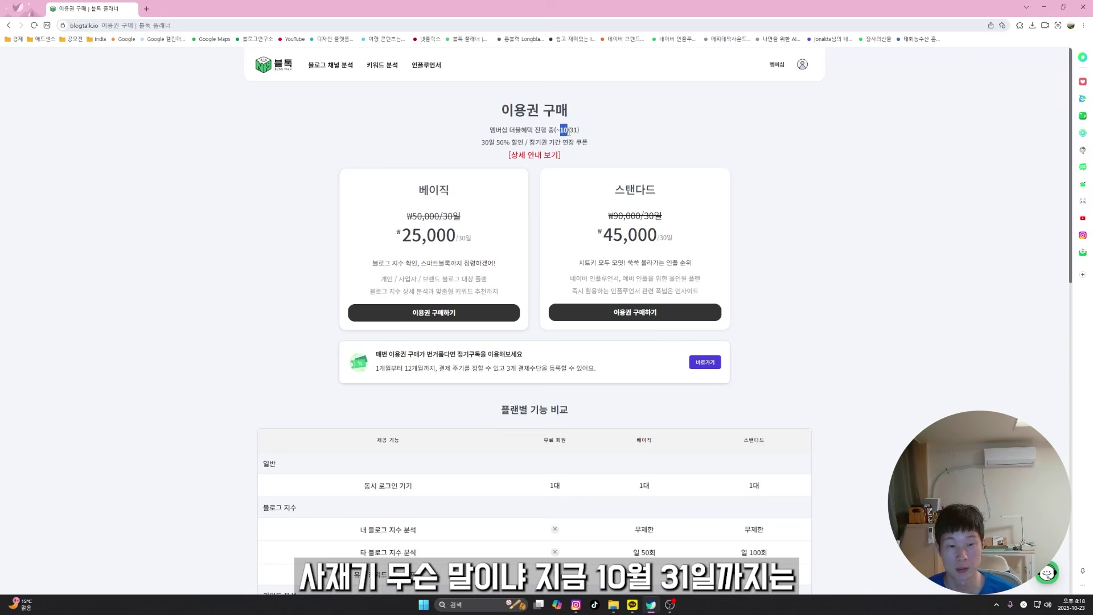
left_click(531, 218)
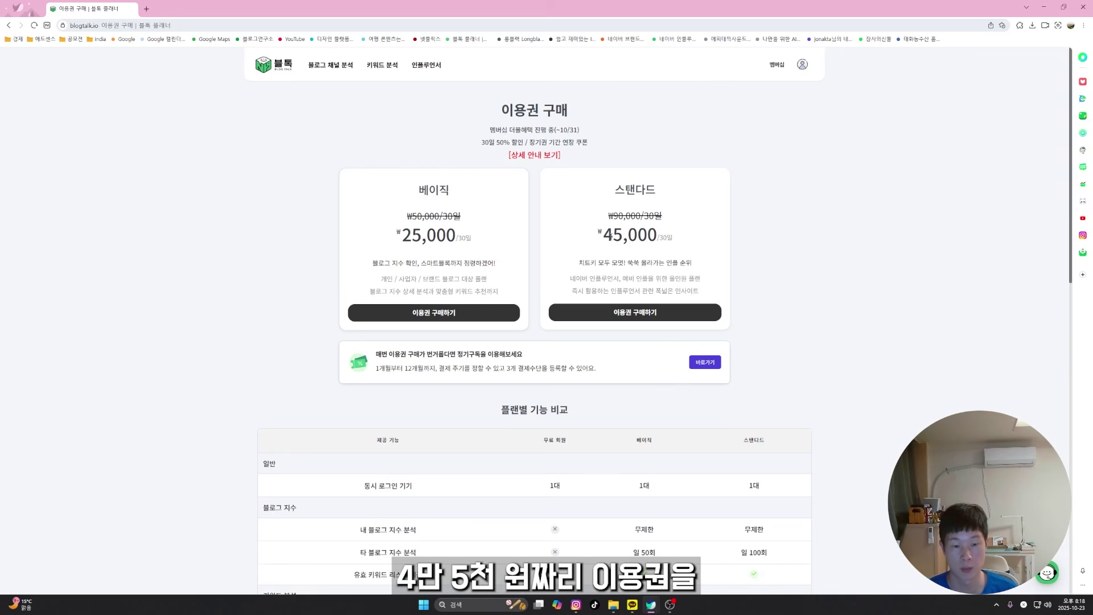
Compare the 스탠다드 and 베이직 passes by price and in the plan feature comparison table.
left_click_drag(605, 236, 670, 247)
left_click(642, 235)
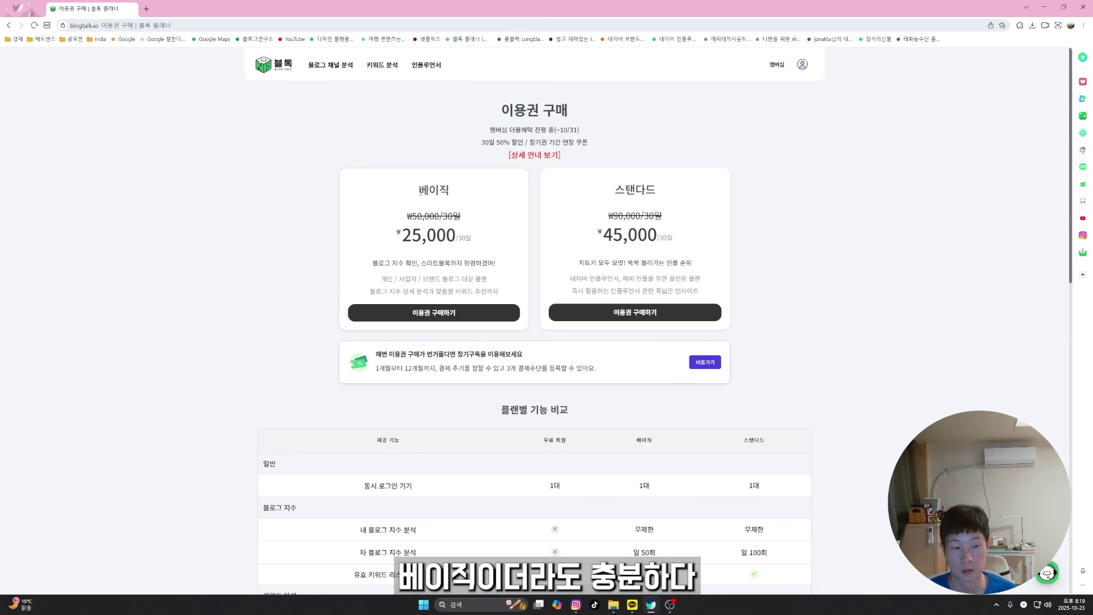
left_click_drag(420, 190, 454, 239)
left_click(418, 243)
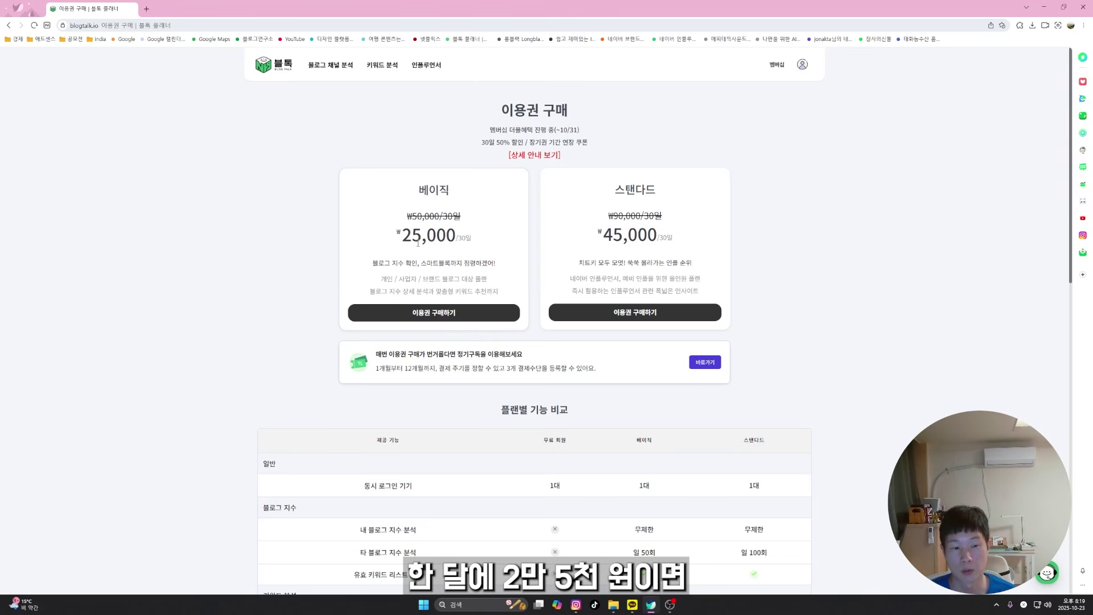
left_click_drag(422, 243, 428, 243)
left_click(430, 244)
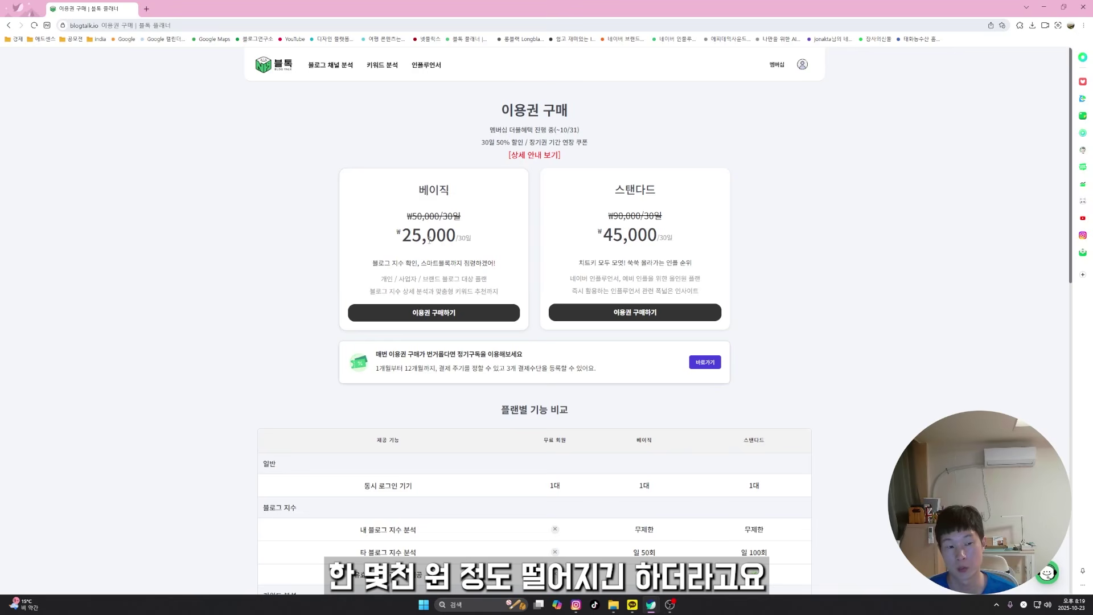
scroll(661, 163, "down", 5)
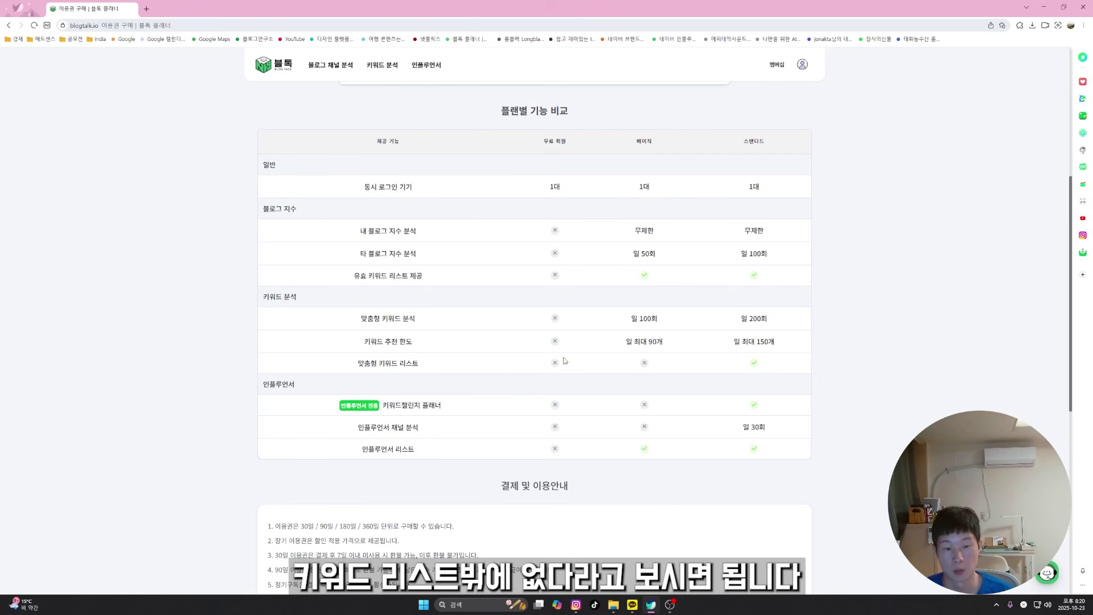
scroll(501, 374, "up", 3)
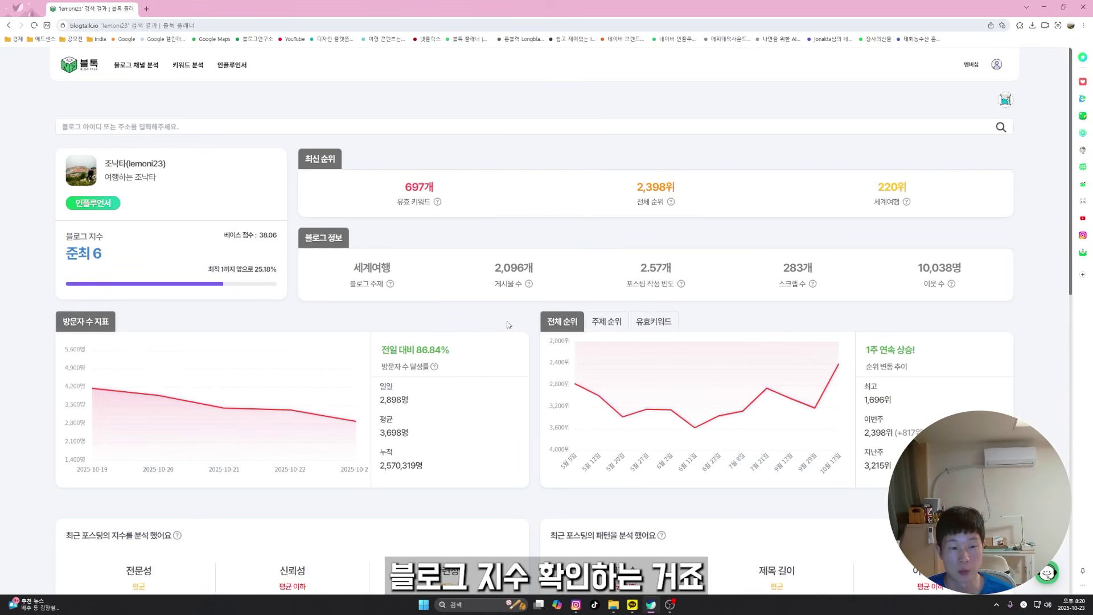
Review the blog's channel analysis, covering its blog index and the exposure status and scores of recent posts.
scroll(511, 320, "down", 10)
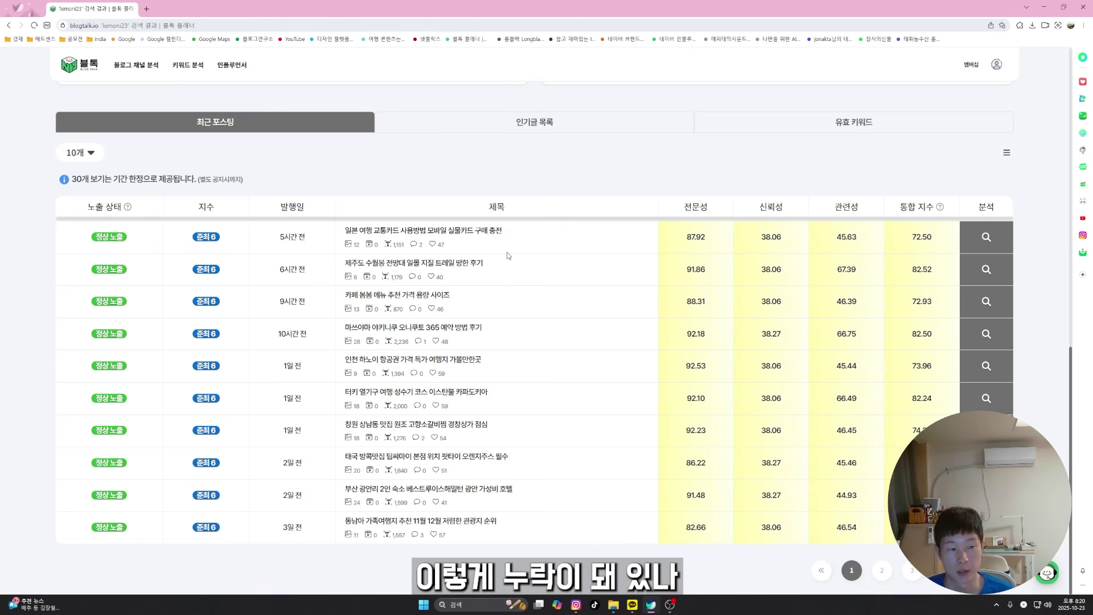
scroll(504, 438, "up", 10)
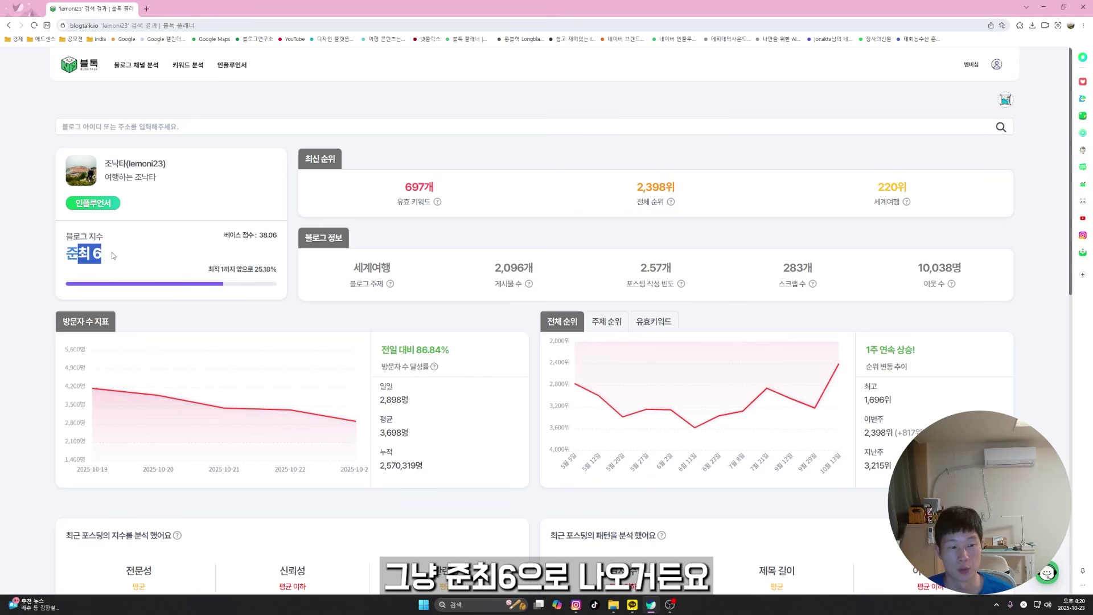
scroll(111, 266, "down", 10)
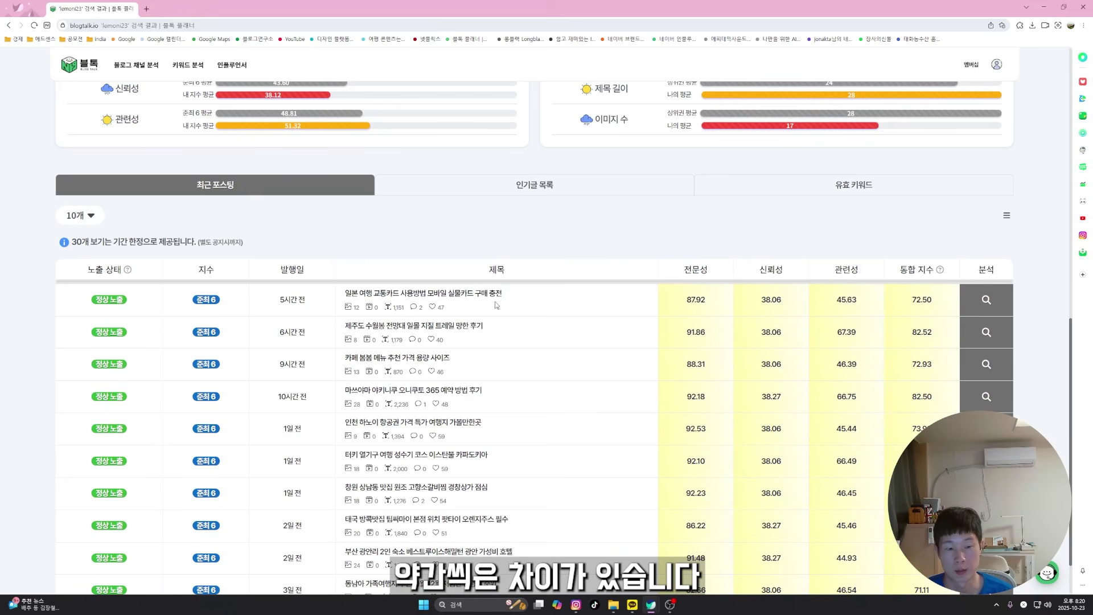
Open the keyword analysis page and expand its search history to load older keywords.
left_click(188, 65)
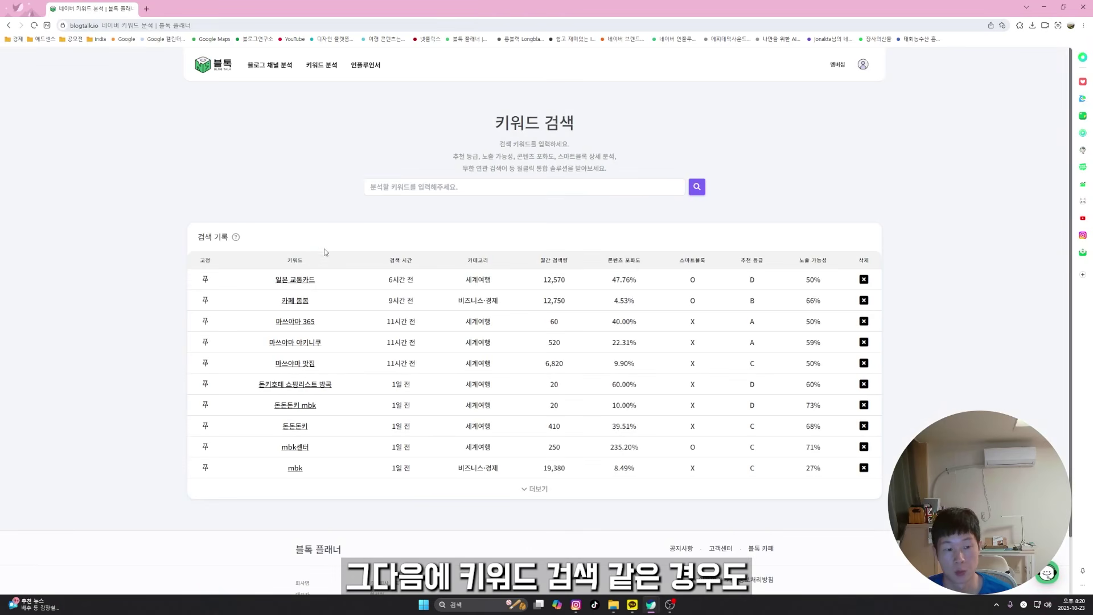
left_click(530, 492)
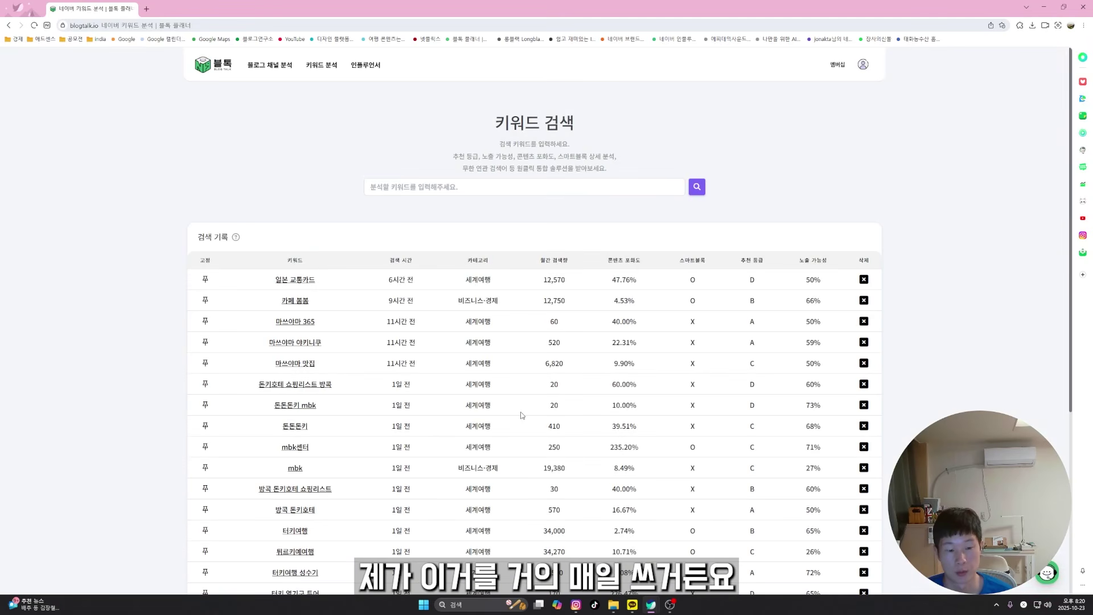
scroll(514, 367, "down", 5)
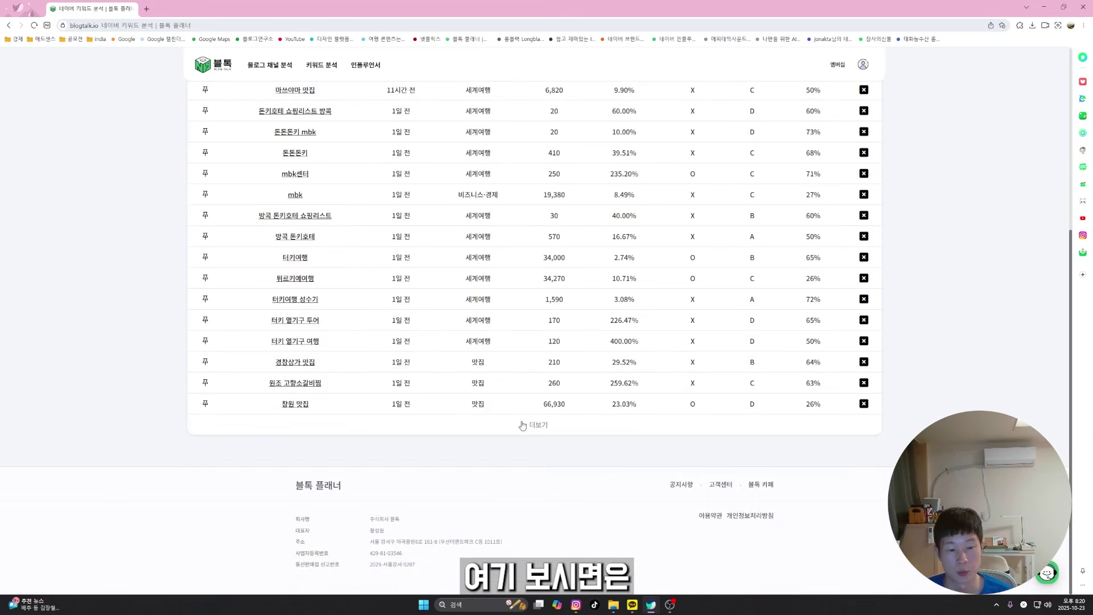
scroll(514, 367, "up", 3)
scroll(391, 226, "down", 8)
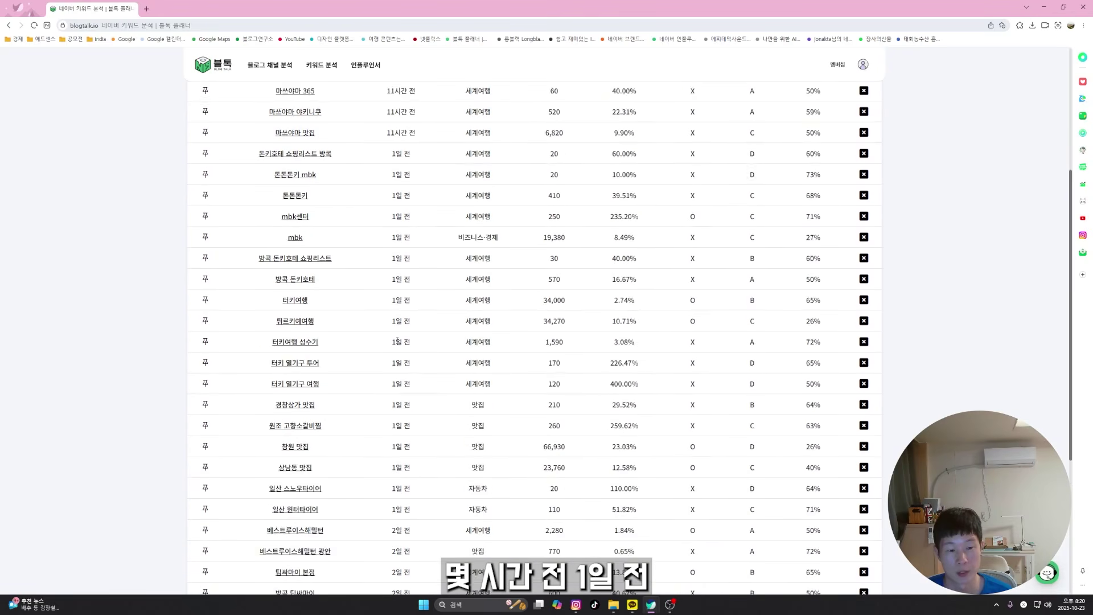
scroll(433, 342, "down", 2)
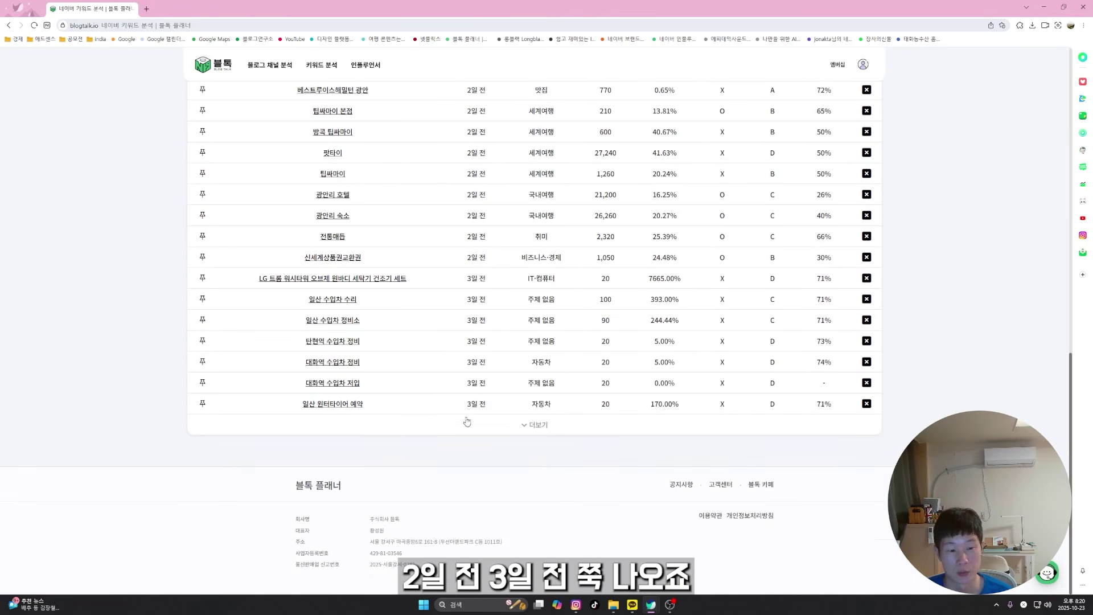
left_click(464, 420)
Look through the older keywords in the expanded search history and return to the newest entries.
scroll(454, 360, "down", 3)
scroll(453, 388, "down", 4)
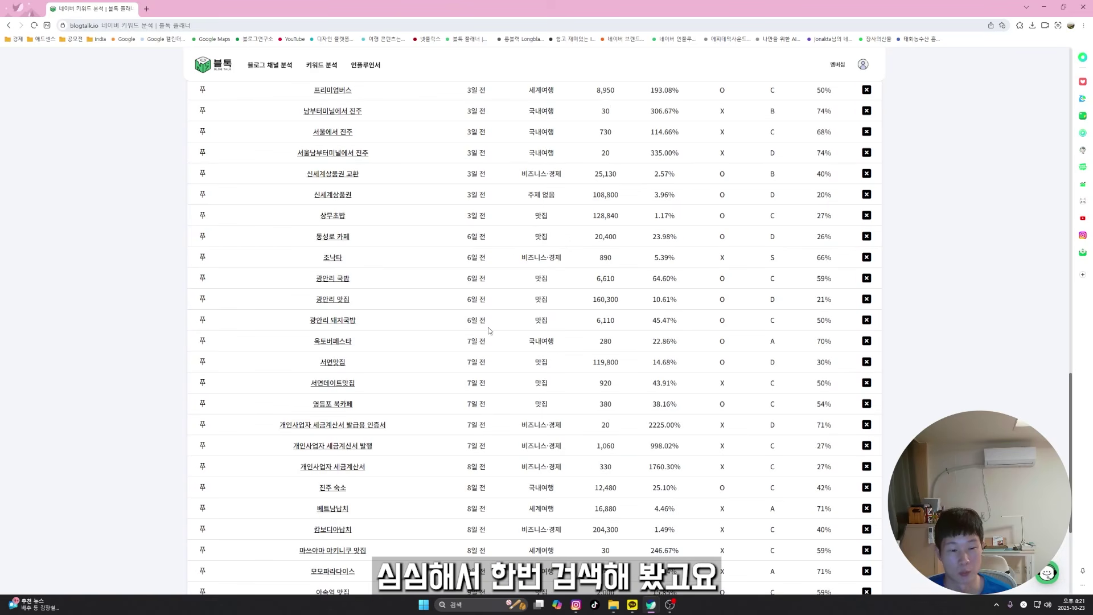
scroll(488, 330, "down", 3)
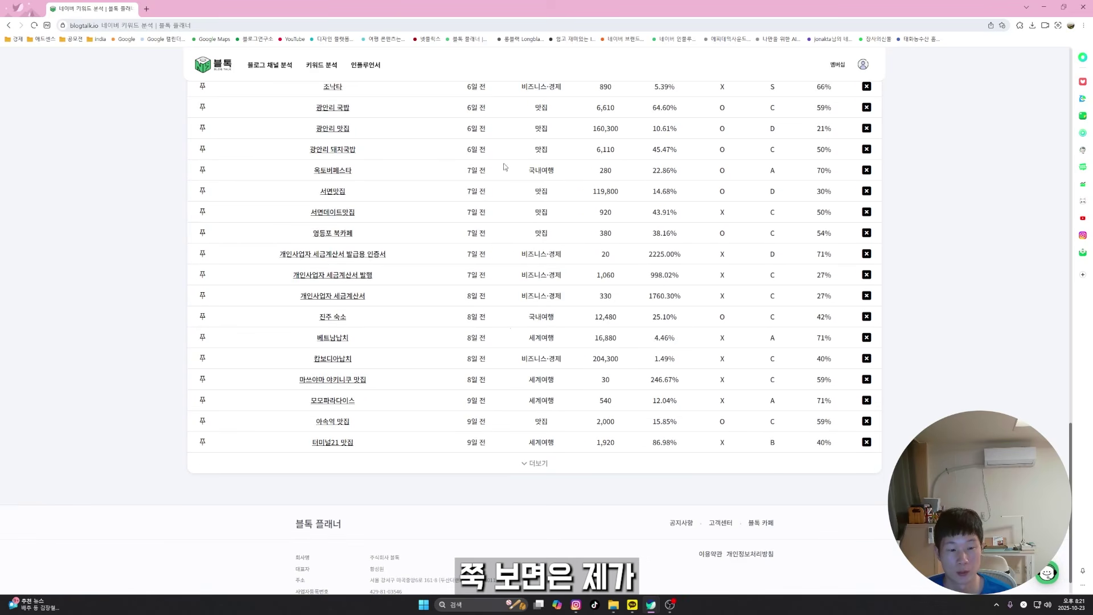
scroll(504, 166, "up", 1)
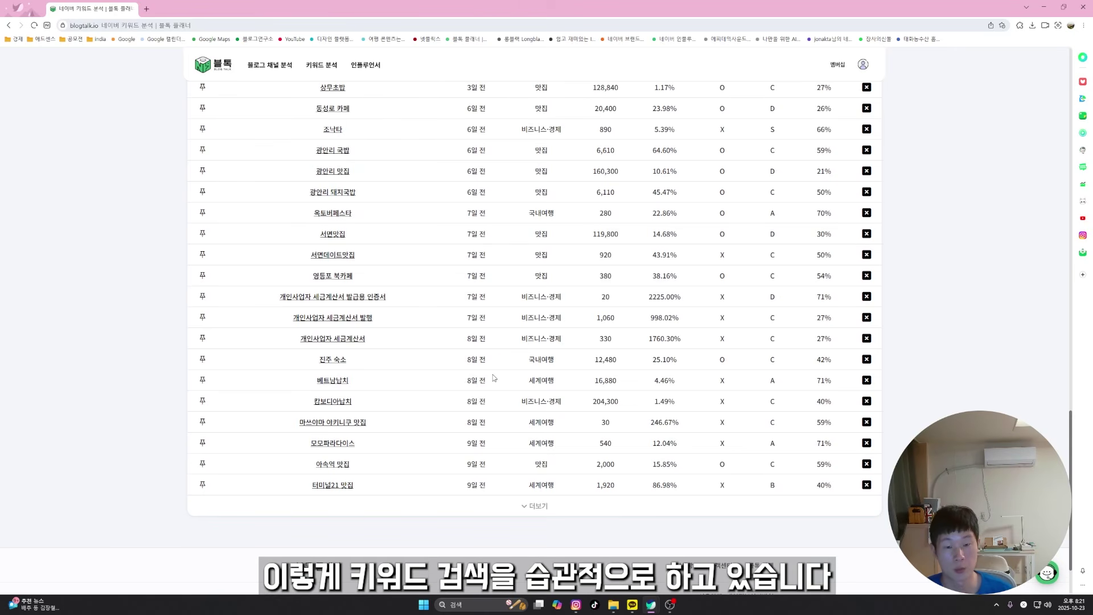
scroll(493, 378, "up", 5)
scroll(494, 377, "up", 7)
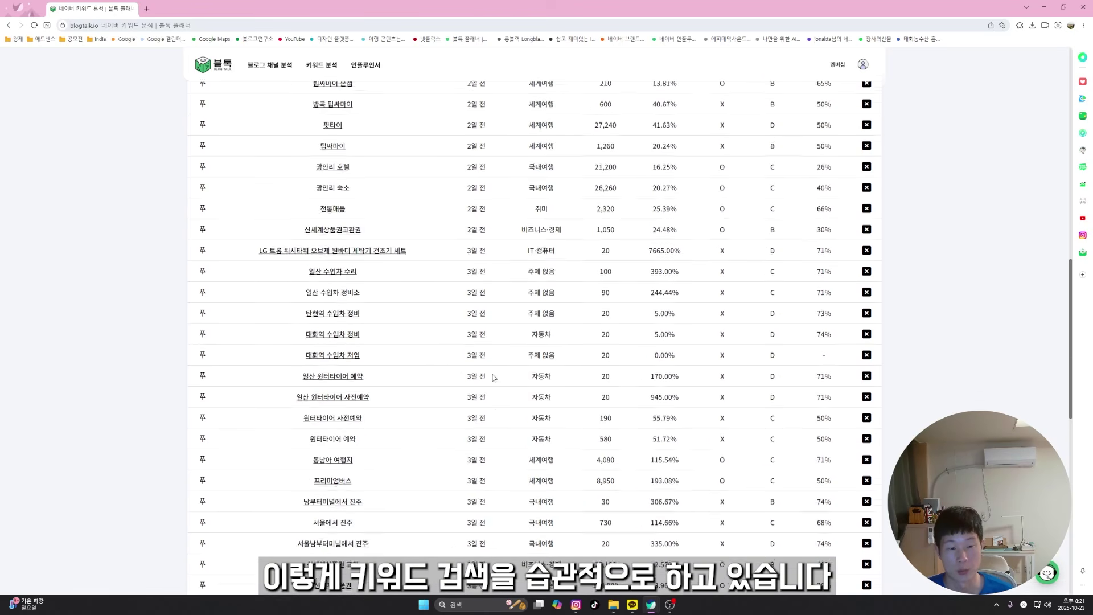
scroll(493, 377, "up", 12)
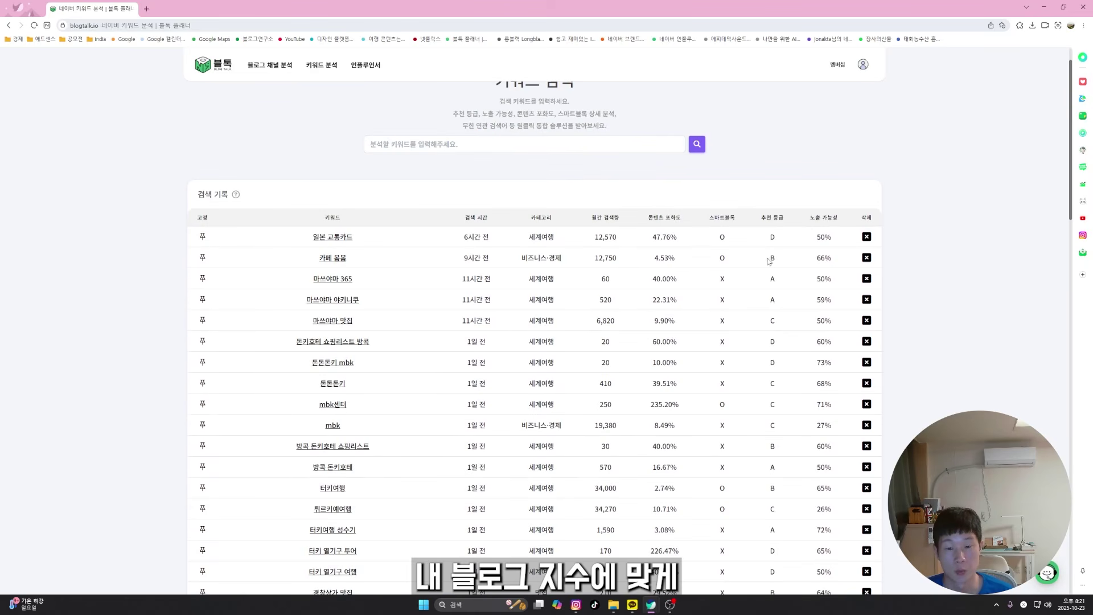
Examine the recommendation grades of 마쓰야마 365 and 일본 교통카드 in the search history.
double_click(772, 279)
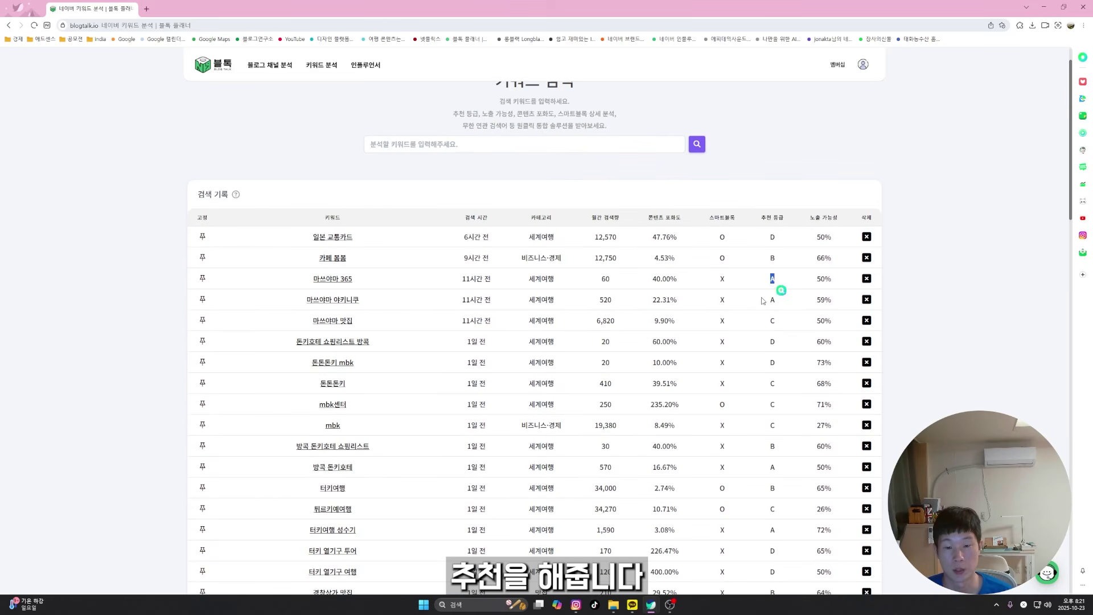
left_click(762, 300)
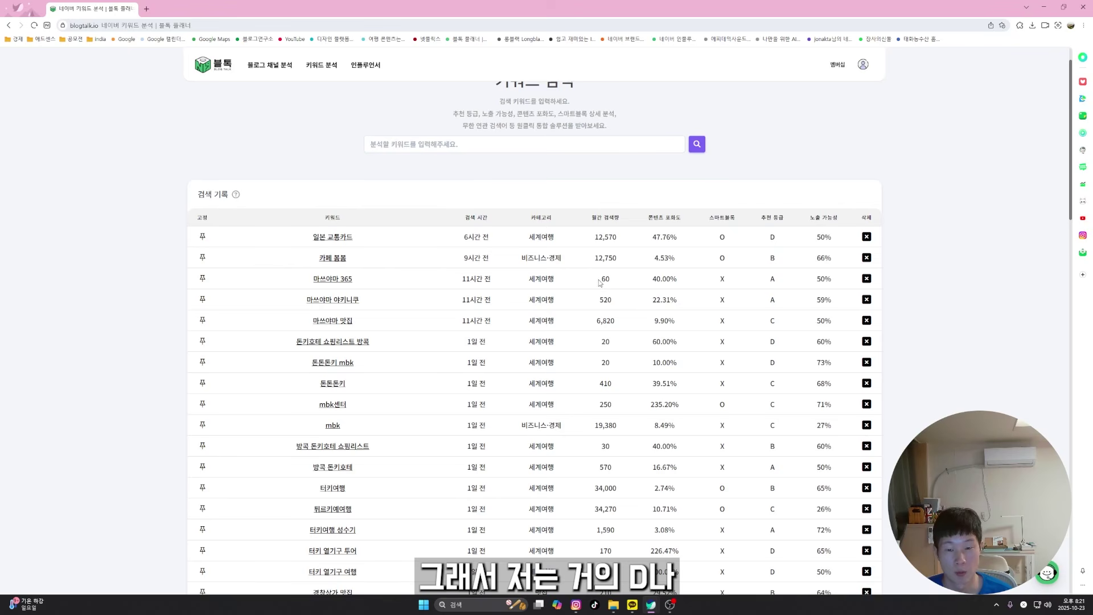
left_click_drag(770, 239, 783, 241)
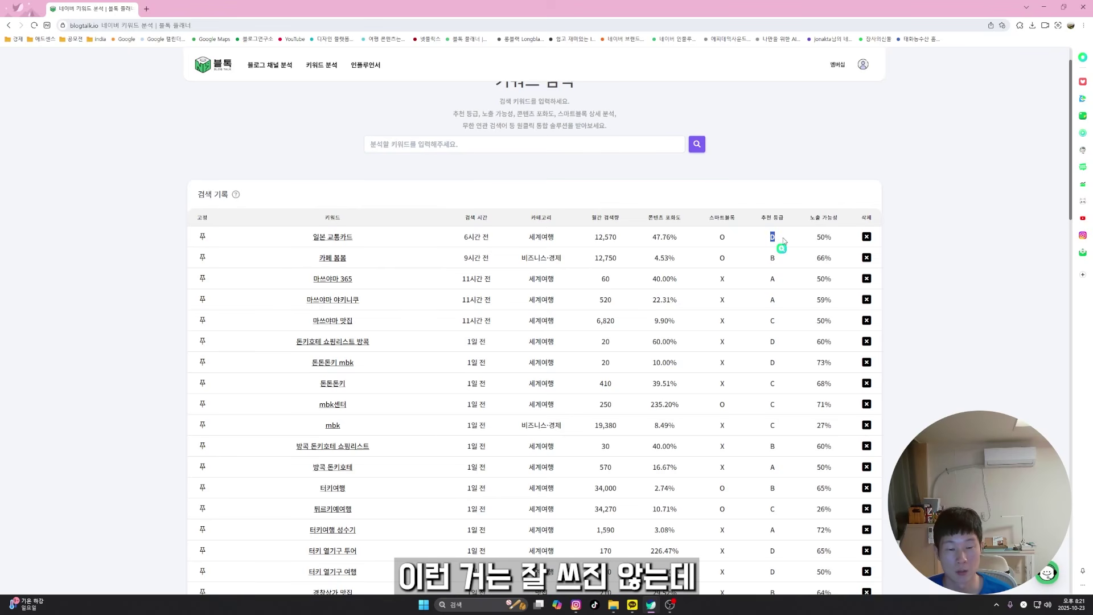
left_click(761, 253)
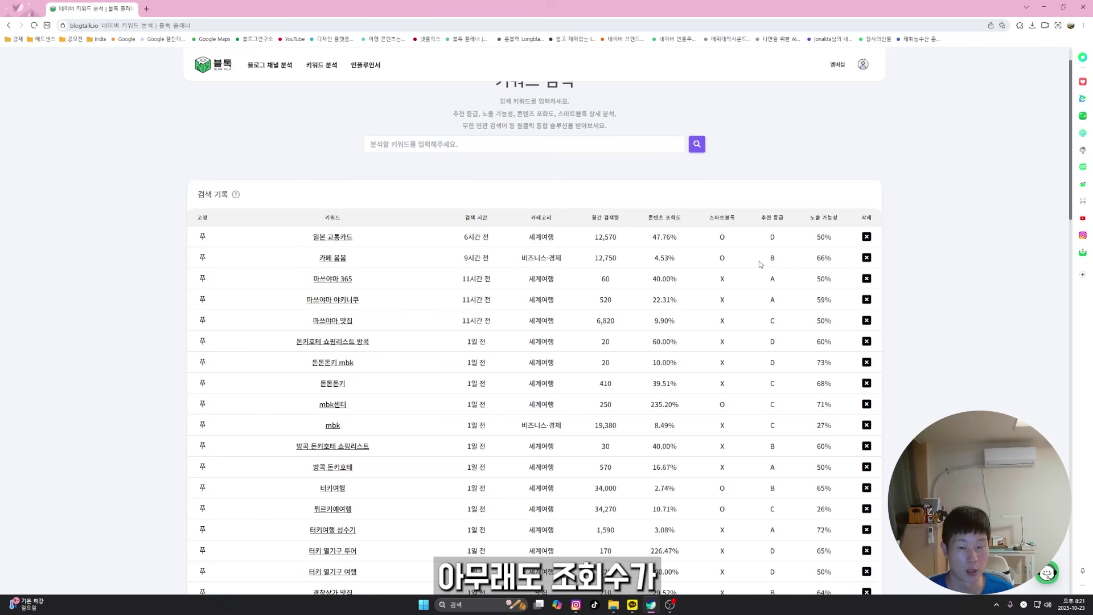
Examine the content saturation column of the search history, highlighting the value for 돈돈돈키 mbk.
scroll(767, 303, "down", 1)
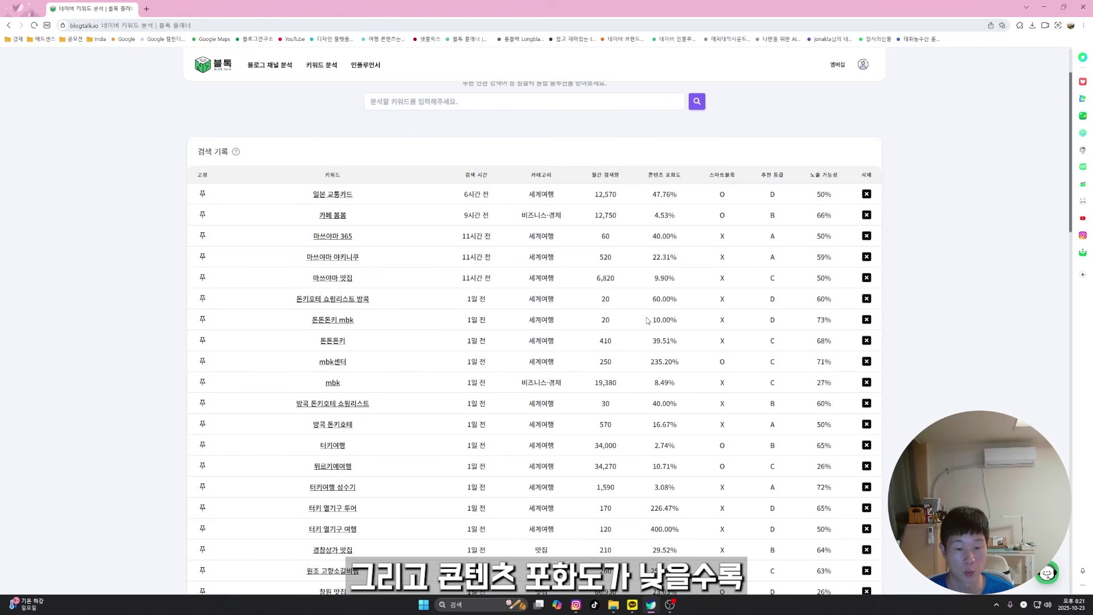
left_click_drag(647, 321, 690, 323)
left_click(631, 325)
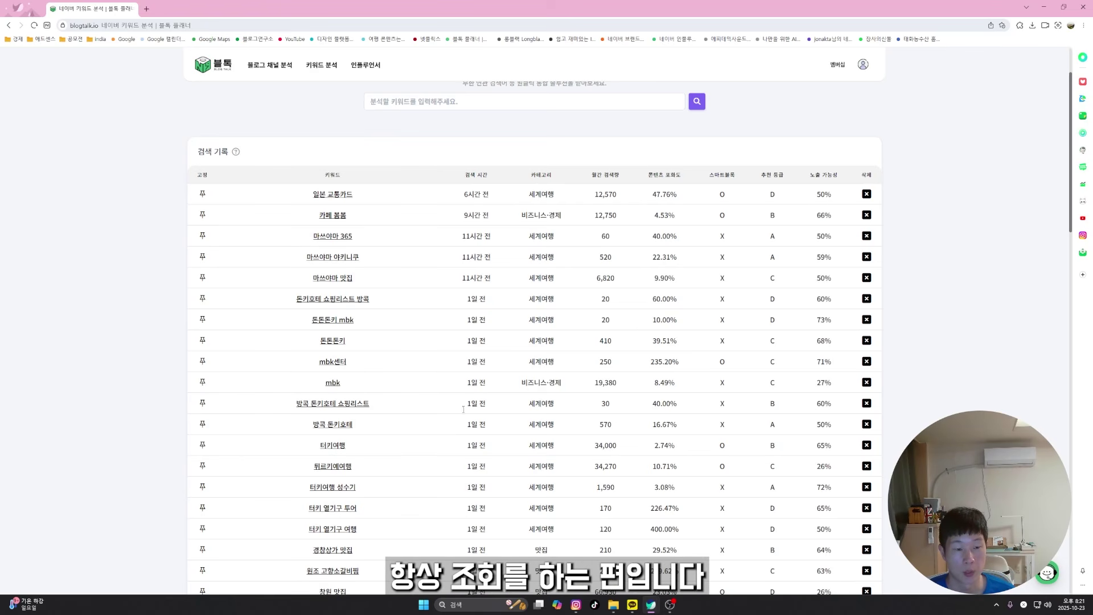
scroll(328, 283, "up", 2)
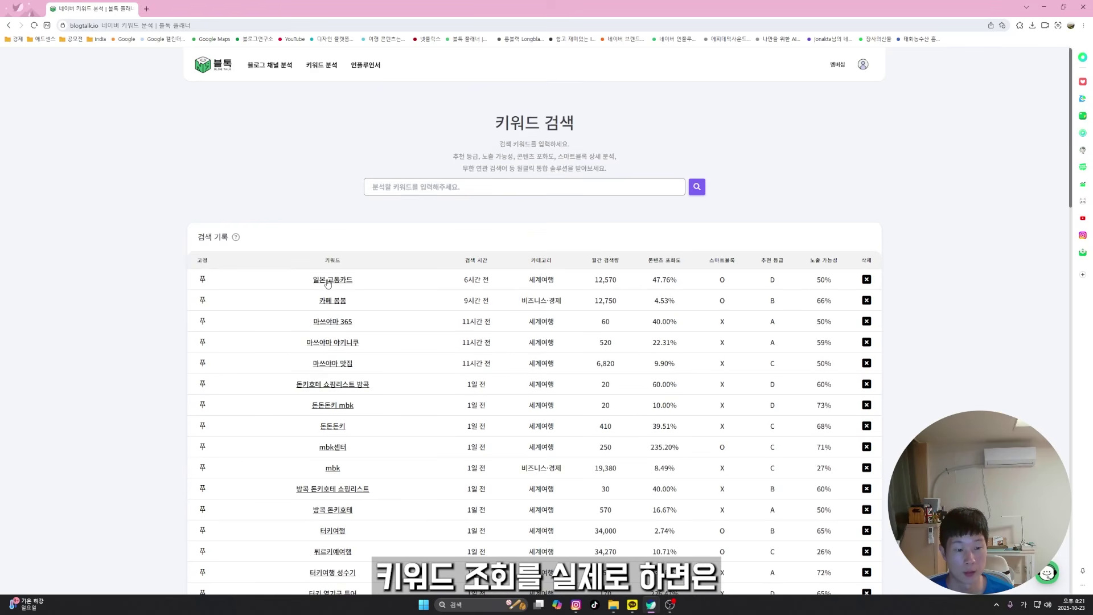
Open the keyword analysis of 마쓰야마 365 from the search history and review its metrics and related keywords.
left_click(333, 322)
left_click(522, 363)
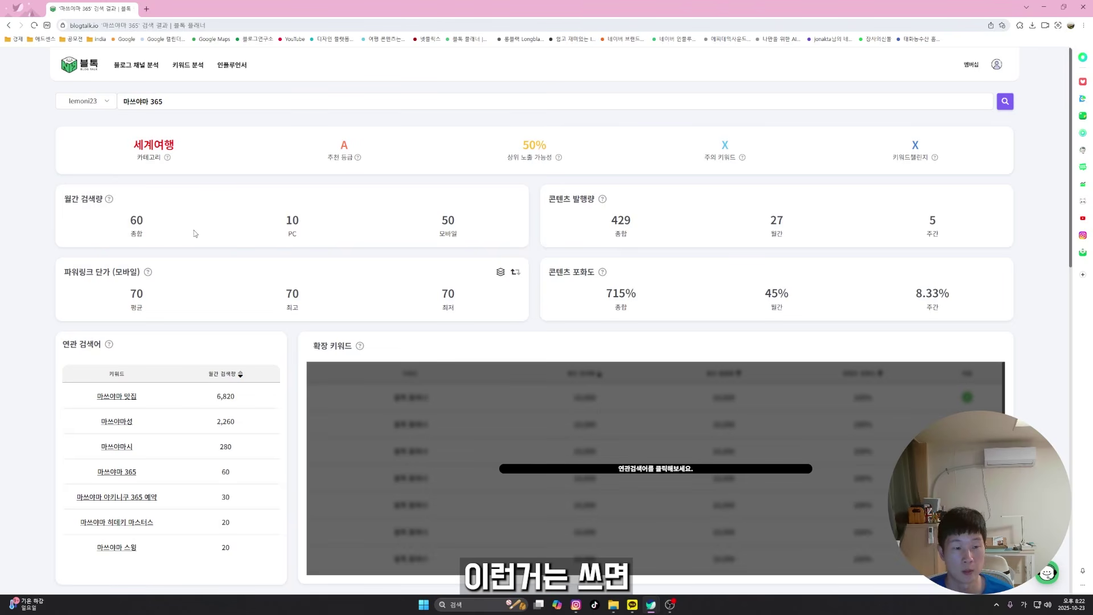
scroll(213, 250, "down", 15)
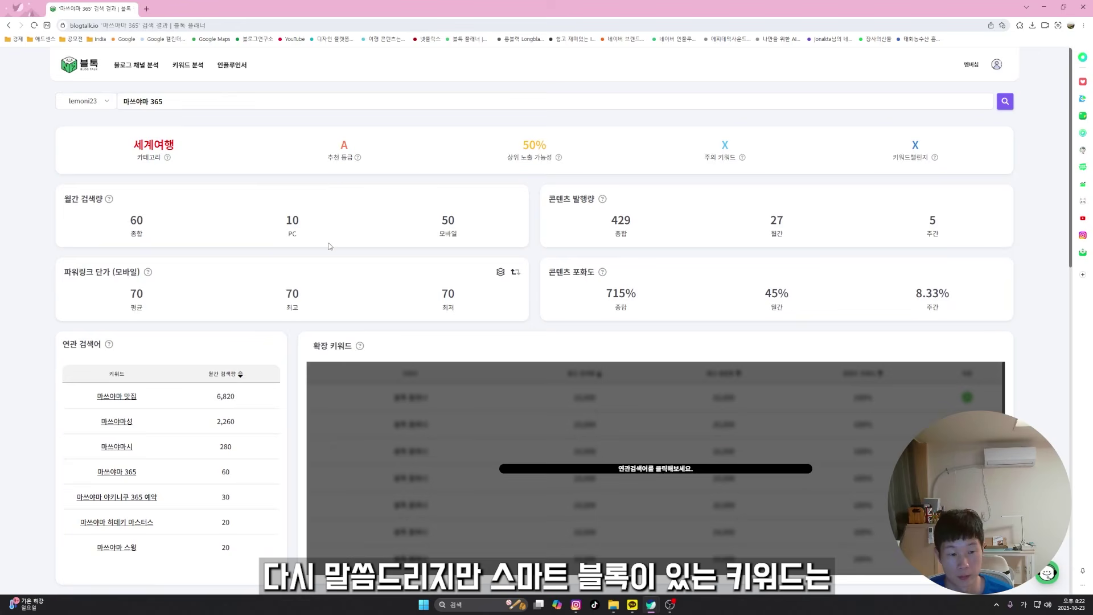
scroll(328, 277, "down", 2)
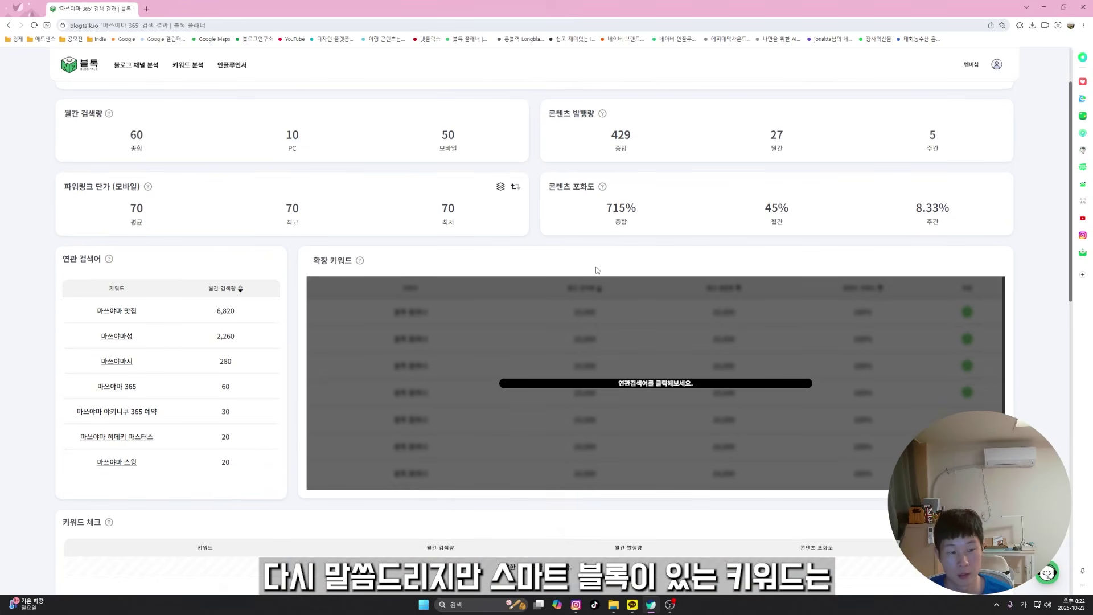
scroll(492, 328, "up", 2)
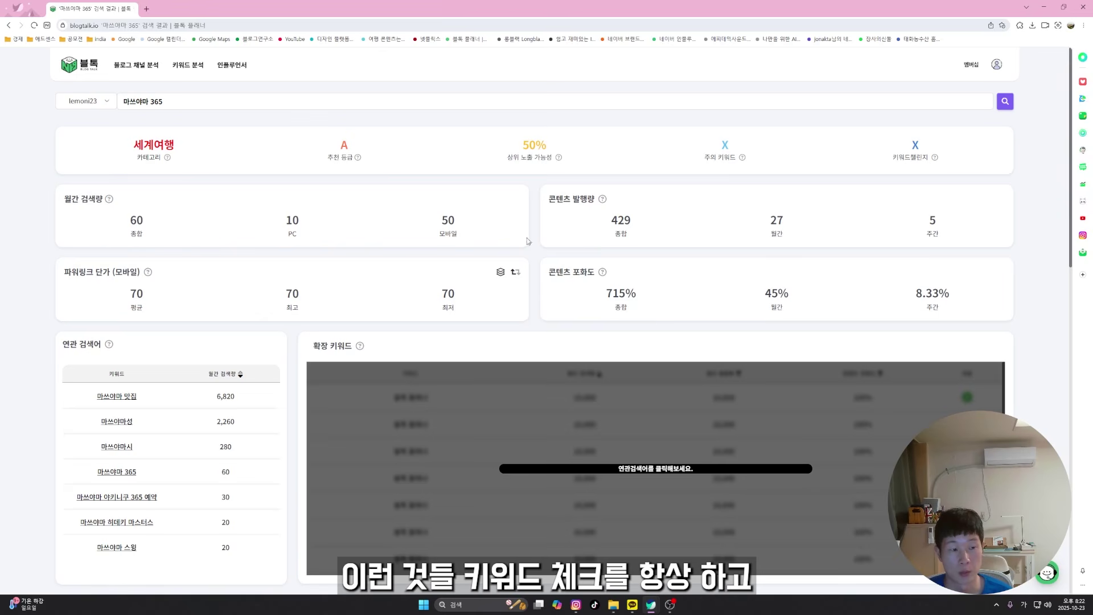
Open the keyword recommendation page and look through the royal, trend and golden recommendations and the saved keyword list.
mouse_move(191, 80)
left_click(191, 108)
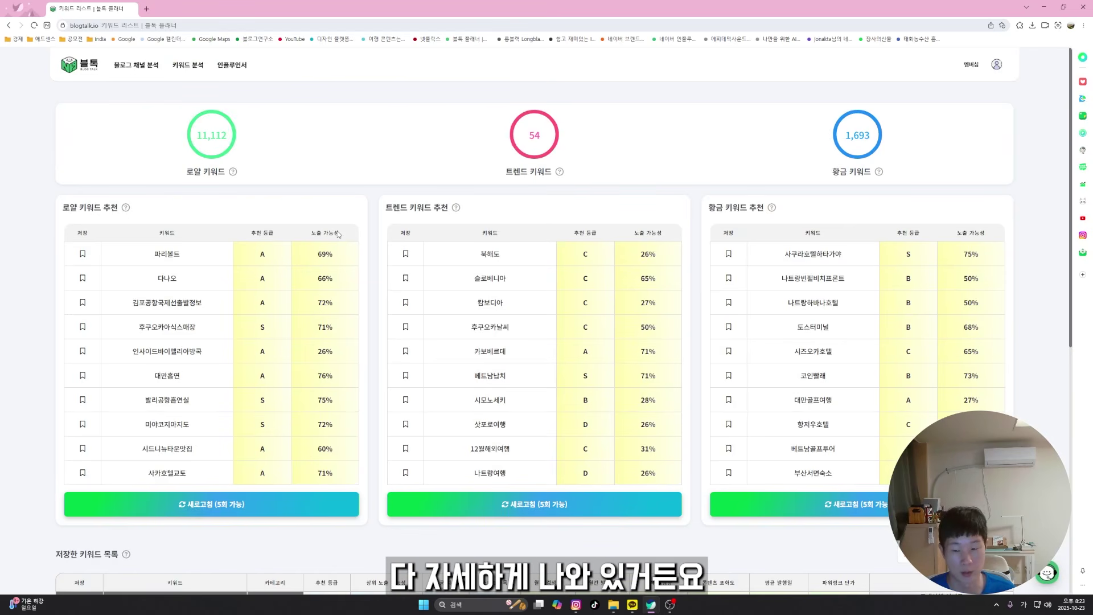
scroll(339, 235, "down", 8)
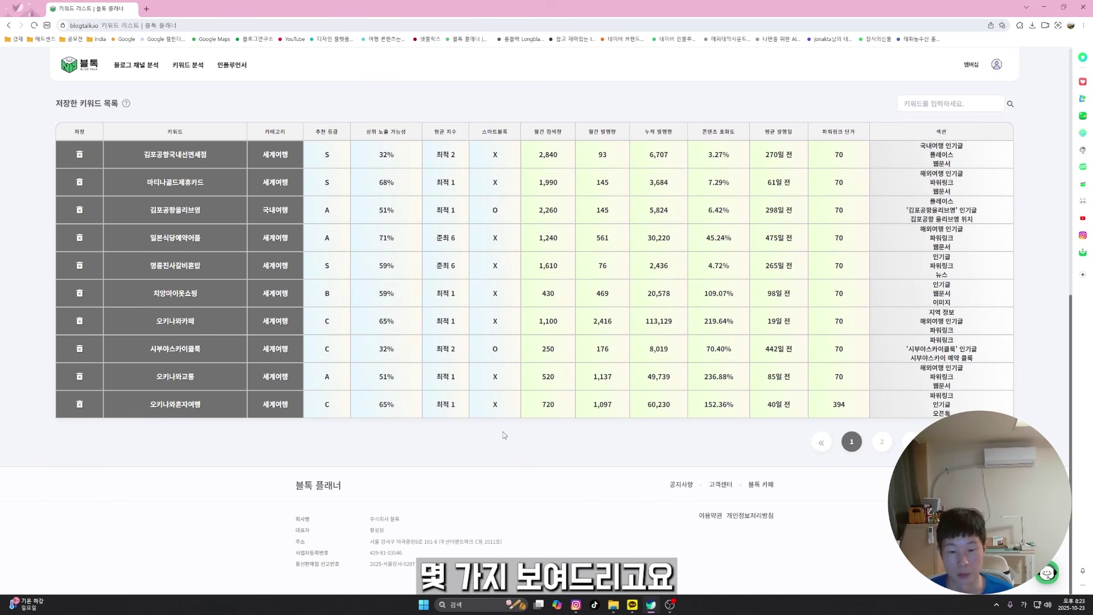
scroll(503, 436, "up", 8)
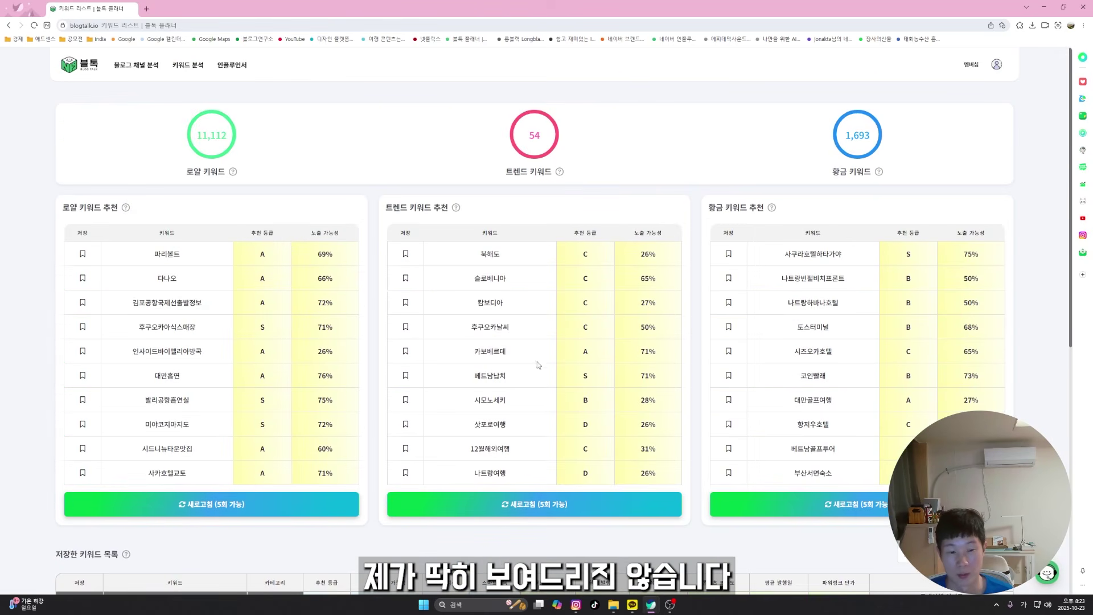
mouse_move(188, 65)
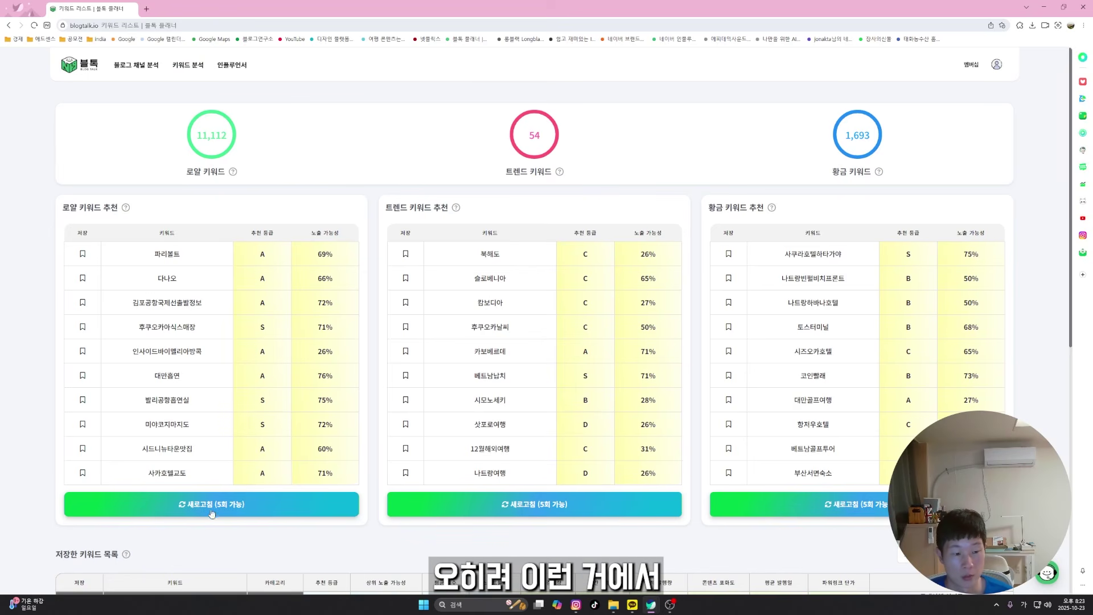
scroll(224, 419, "down", 3)
scroll(221, 439, "up", 3)
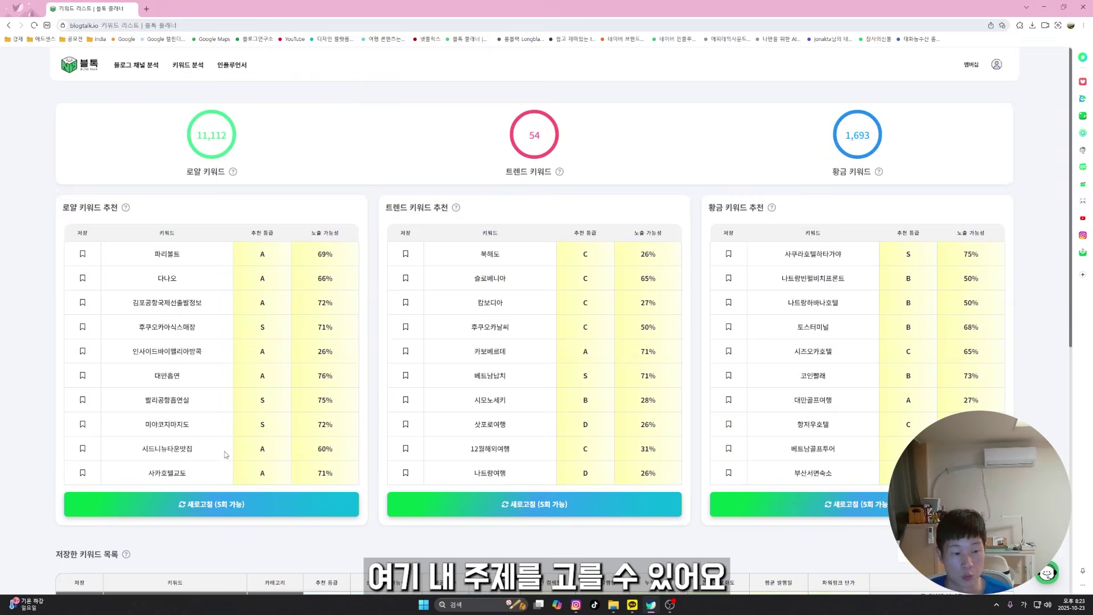
Change the recommendation category to 비즈니스·경제 and get new royal and trend keyword recommendations.
left_click(219, 505)
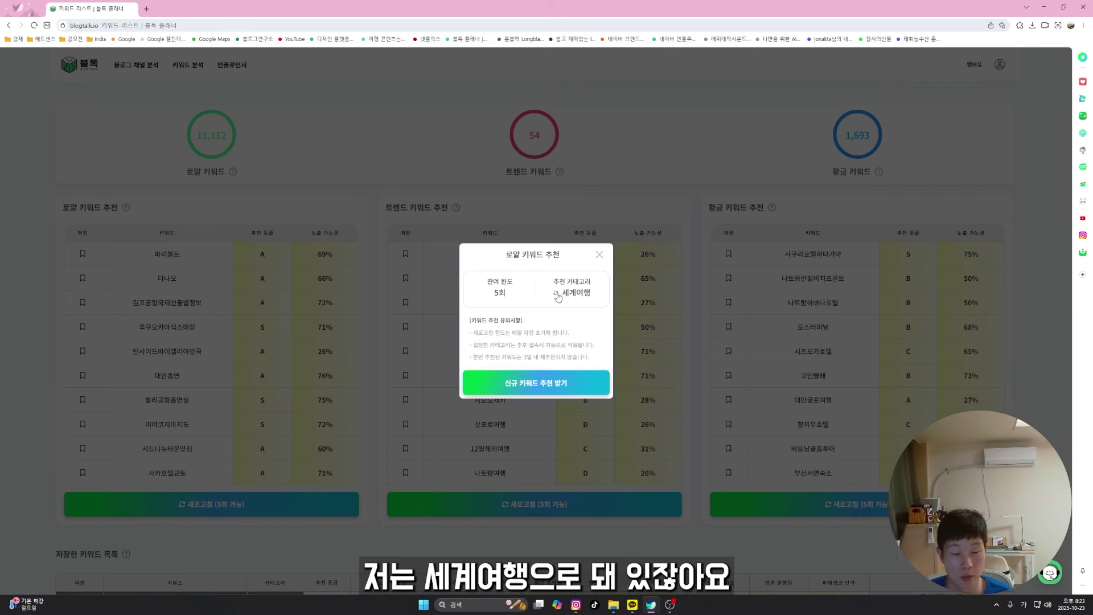
left_click(548, 385)
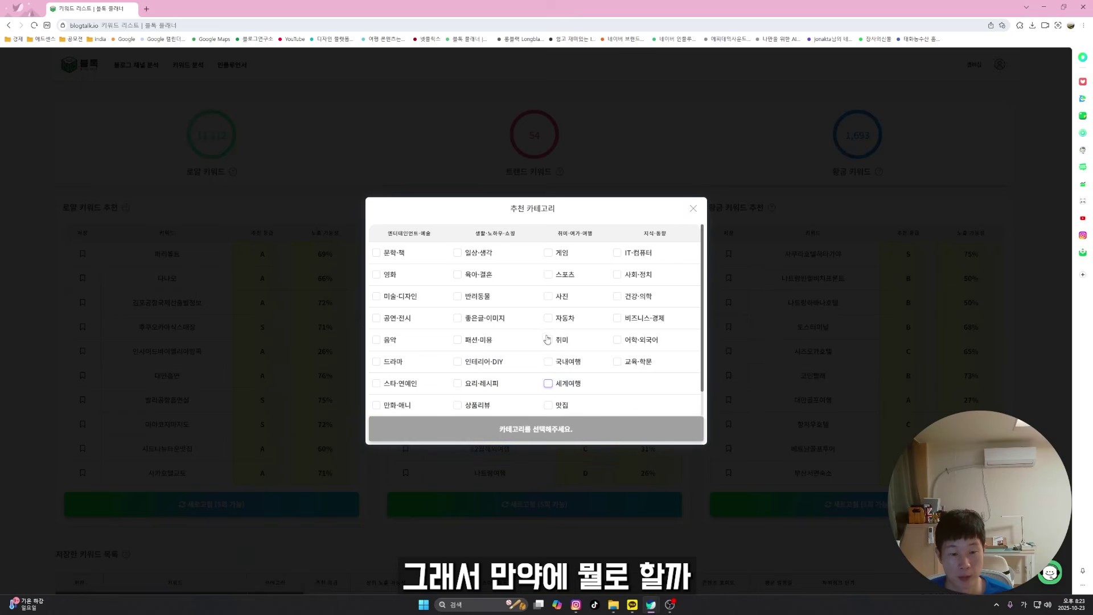
left_click(620, 320)
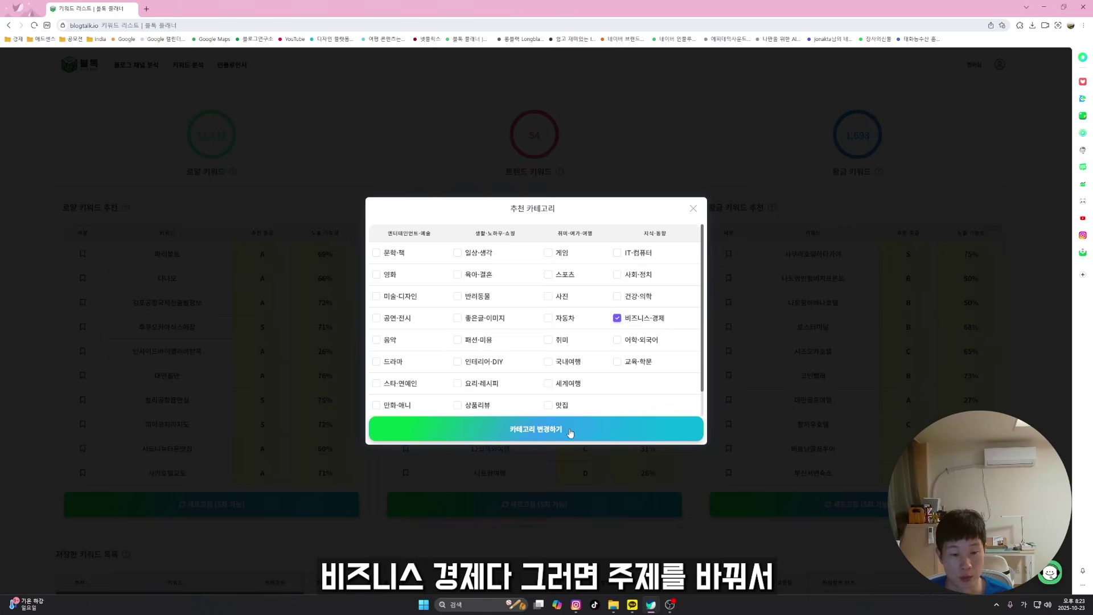
left_click(569, 434)
left_click(530, 353)
left_click(532, 384)
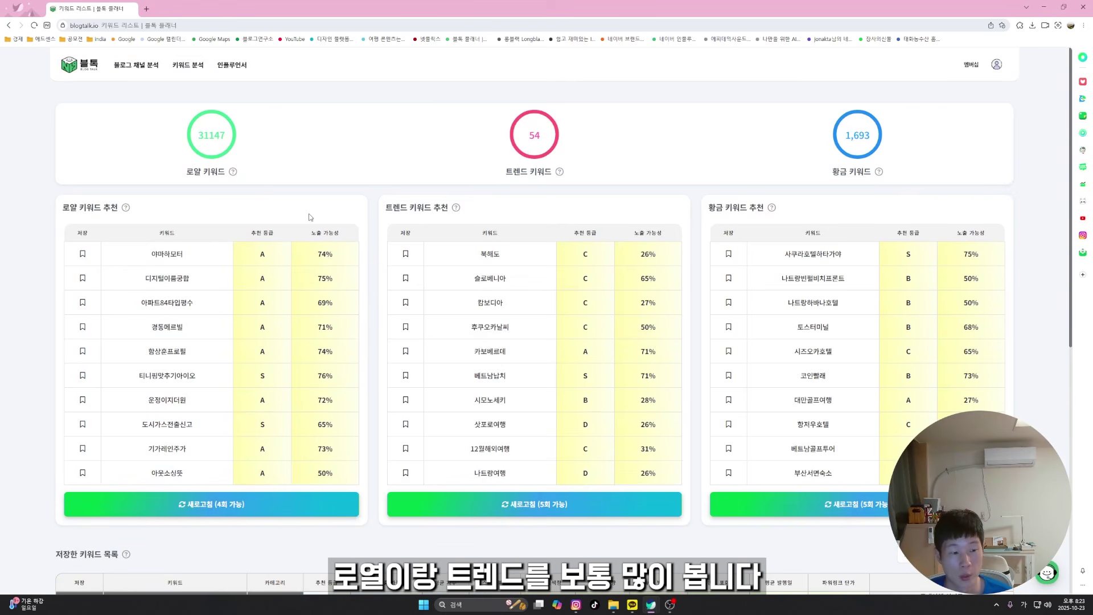
left_click(490, 504)
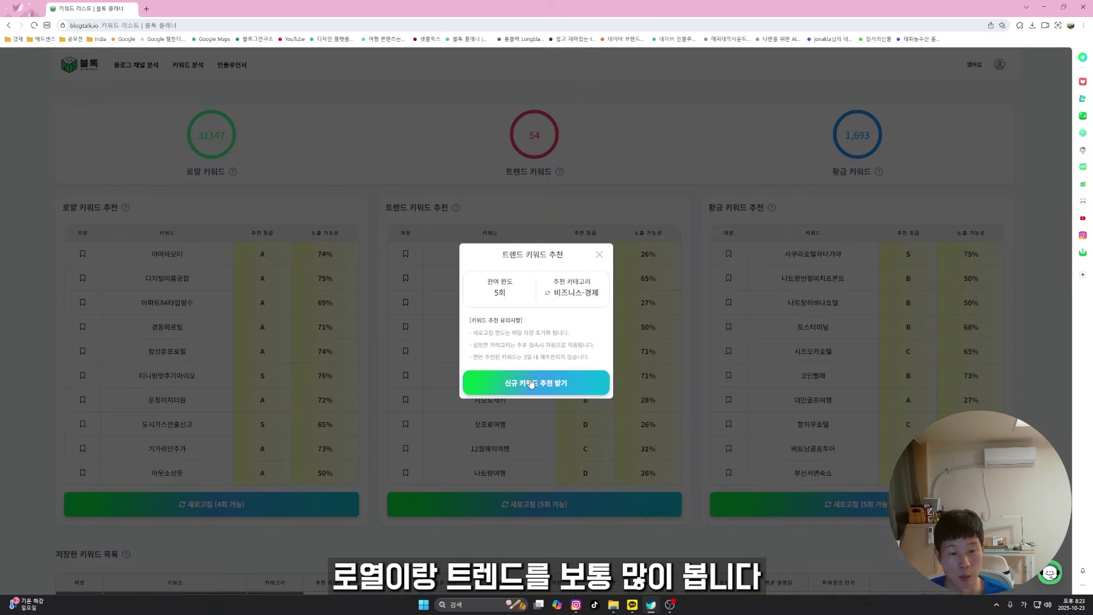
left_click(538, 387)
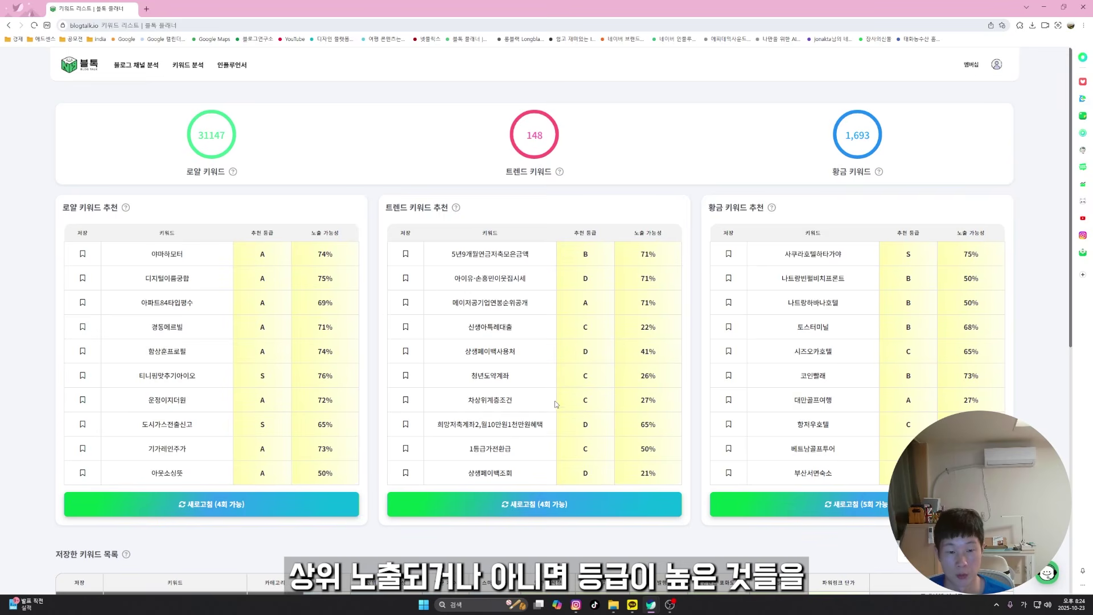
Change the recommendation category to 세계여행 and get new trend and royal keyword recommendations.
left_click(542, 508)
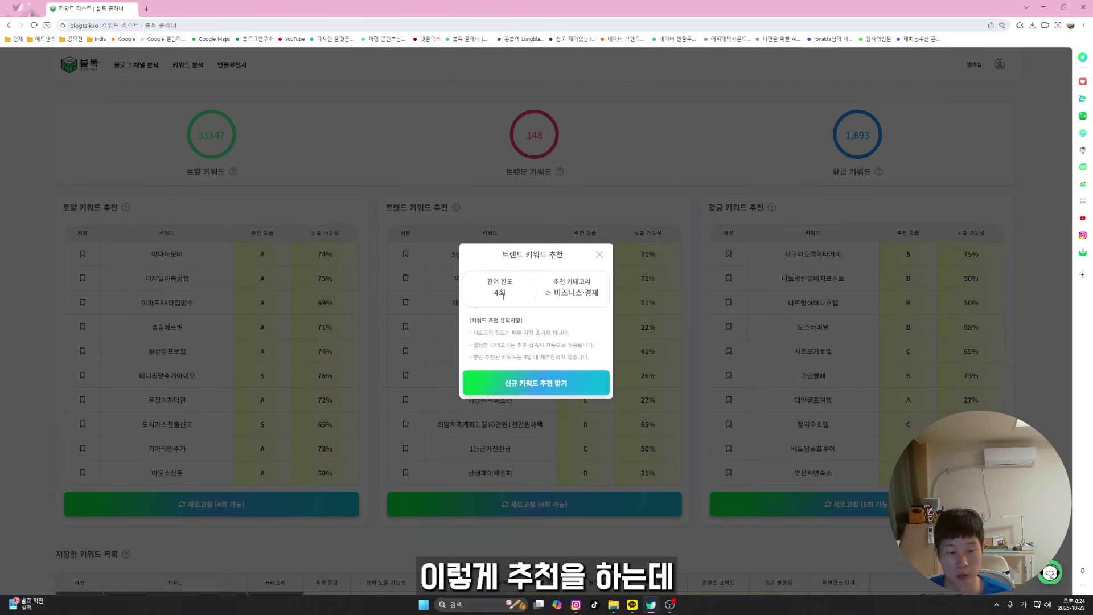
left_click(548, 291)
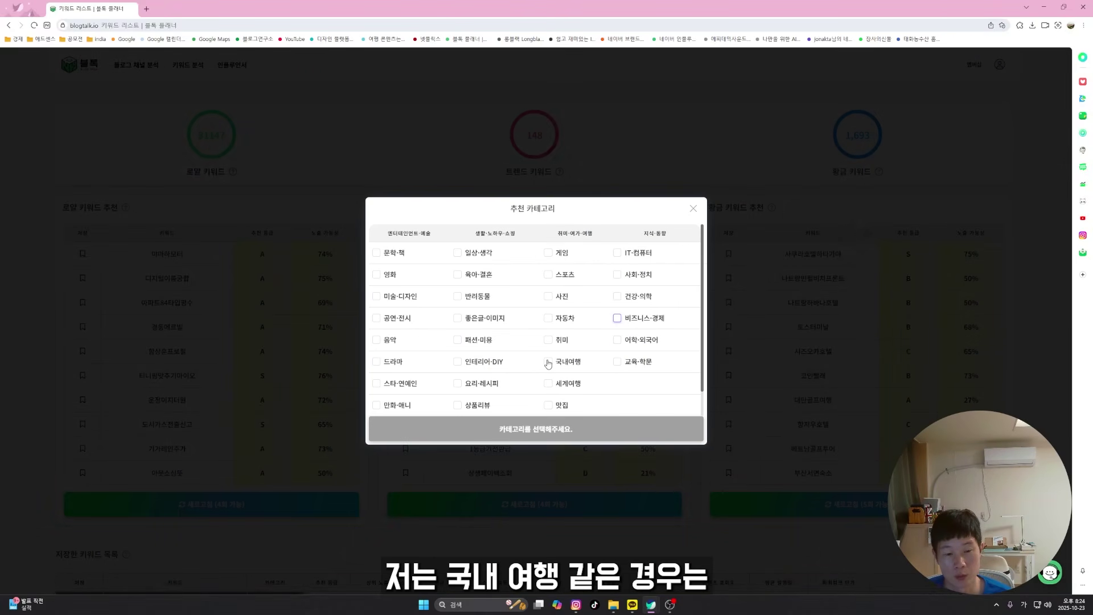
left_click(548, 363)
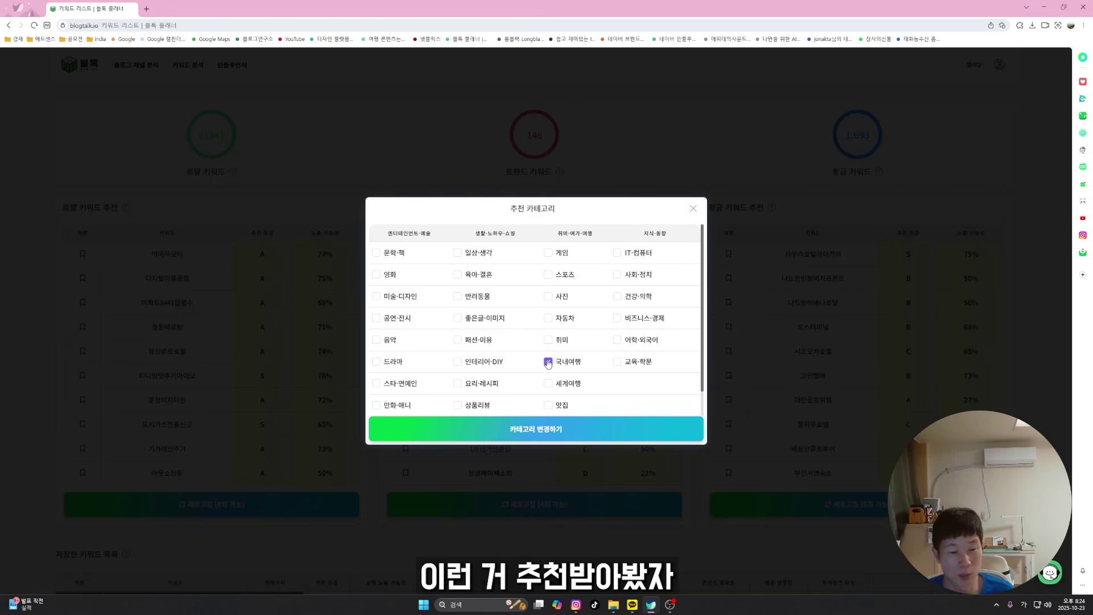
left_click(548, 362)
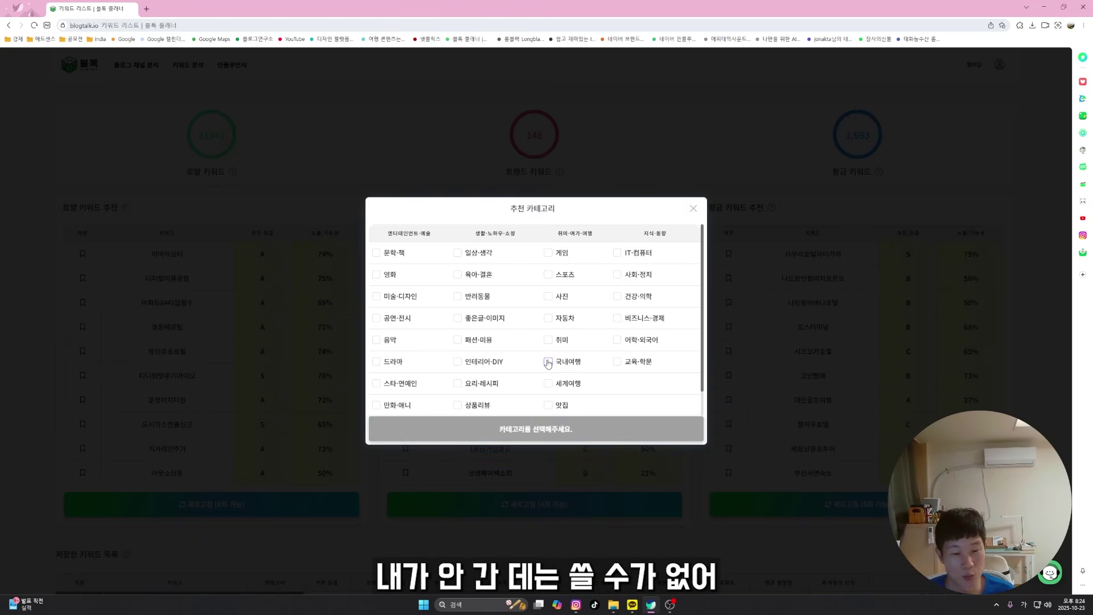
left_click(548, 384)
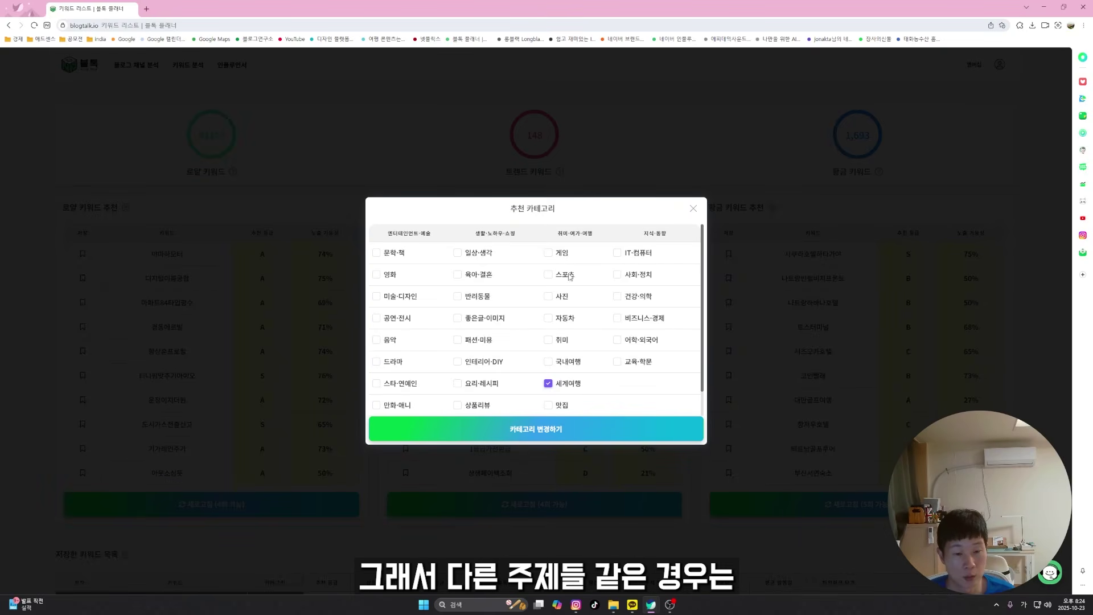
left_click(449, 431)
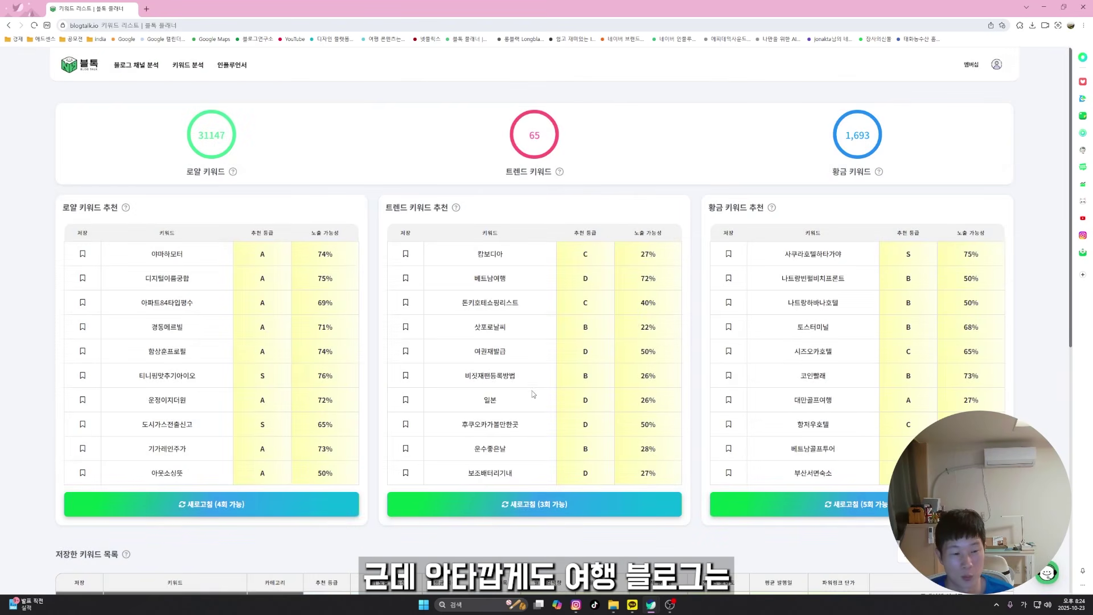
left_click(239, 505)
left_click(490, 383)
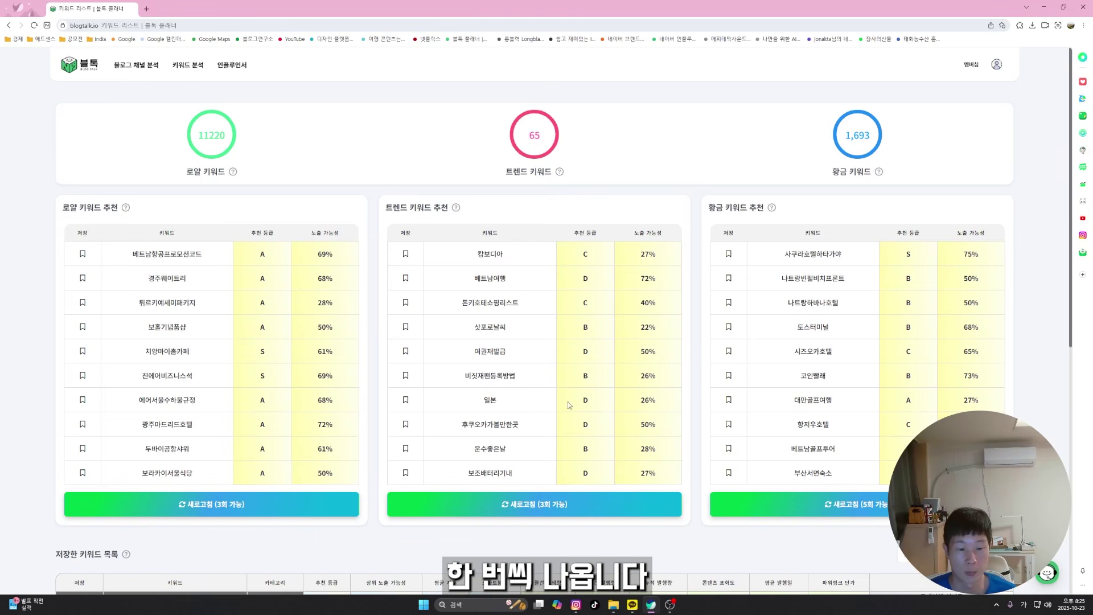
Open the filterable keyword list and apply the filter with the 세계여행 category selected.
mouse_move(188, 65)
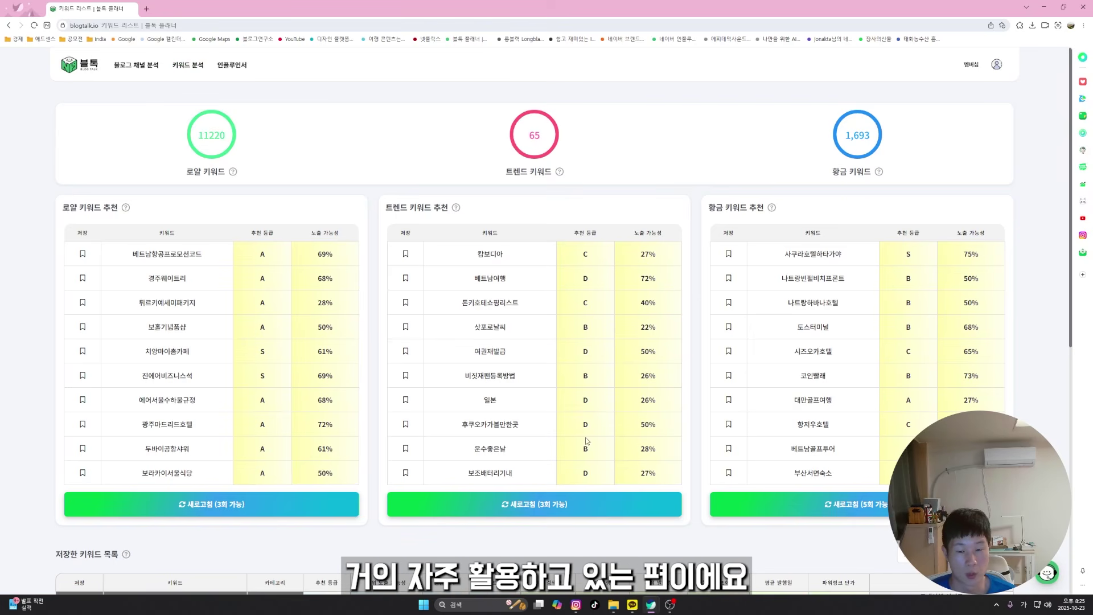
left_click(186, 154)
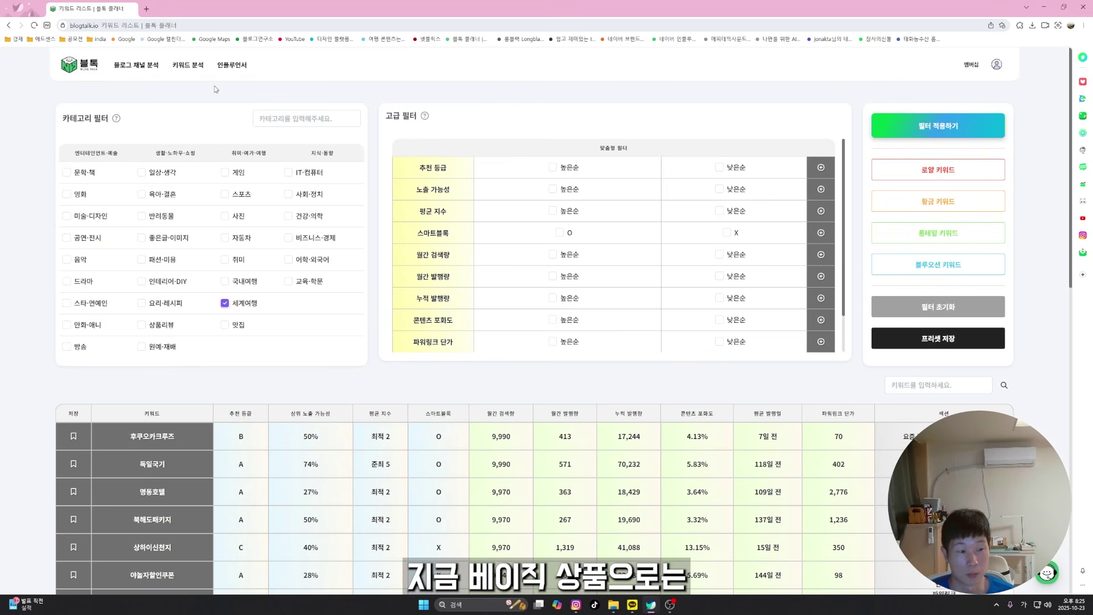
mouse_move(188, 65)
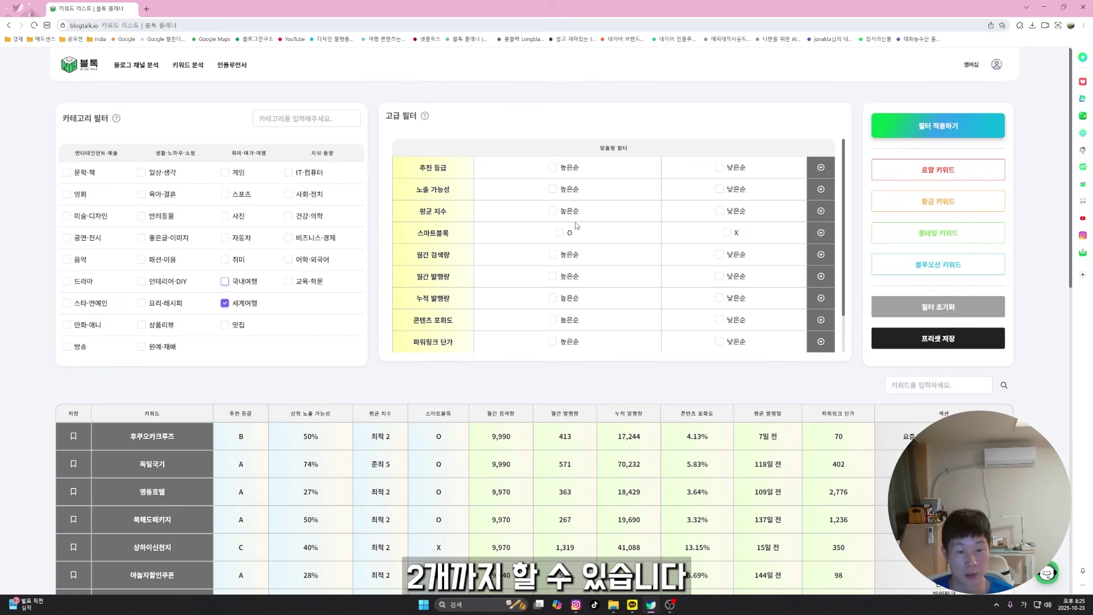
left_click(944, 128)
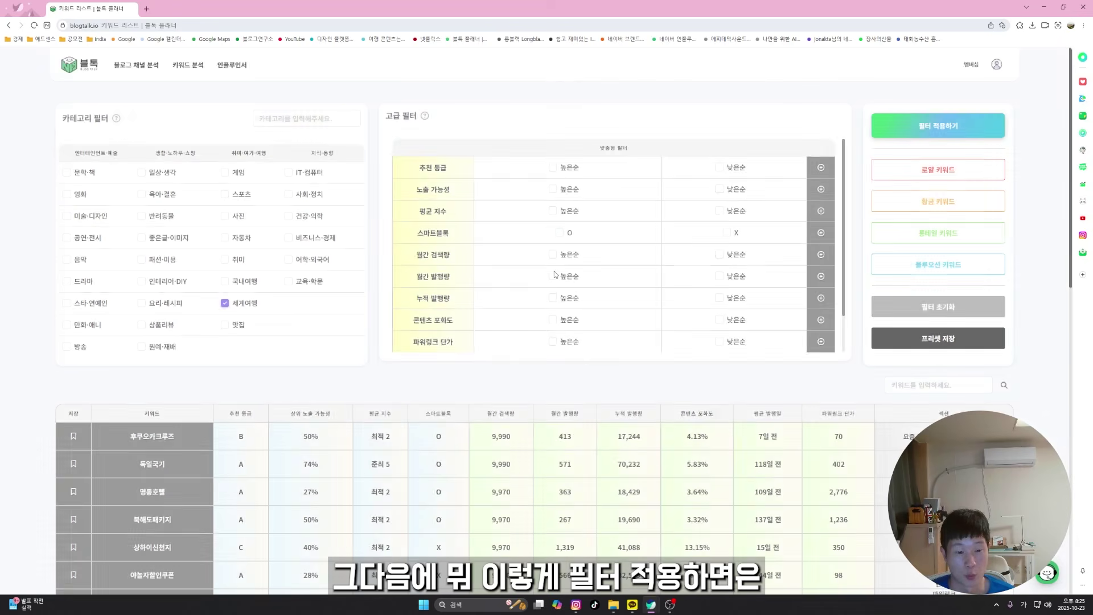
scroll(494, 350, "down", 1)
scroll(494, 350, "down", 2)
scroll(550, 237, "up", 3)
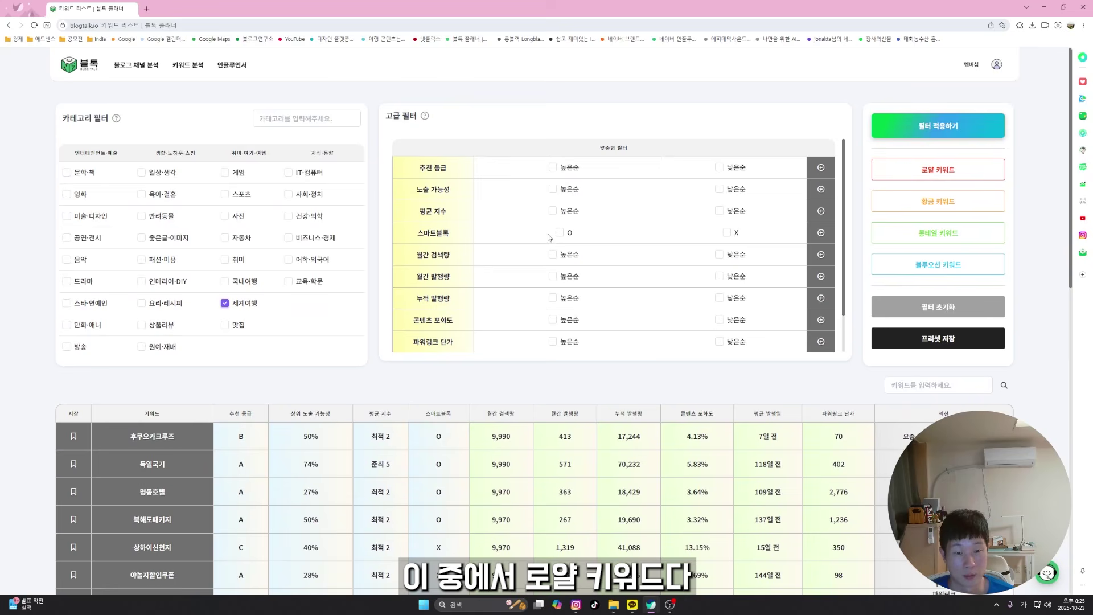
Load the 로얄 키워드 filter preset for 세계여행 and review the recommendation grades of the listed keywords.
left_click(938, 169)
left_click(493, 367)
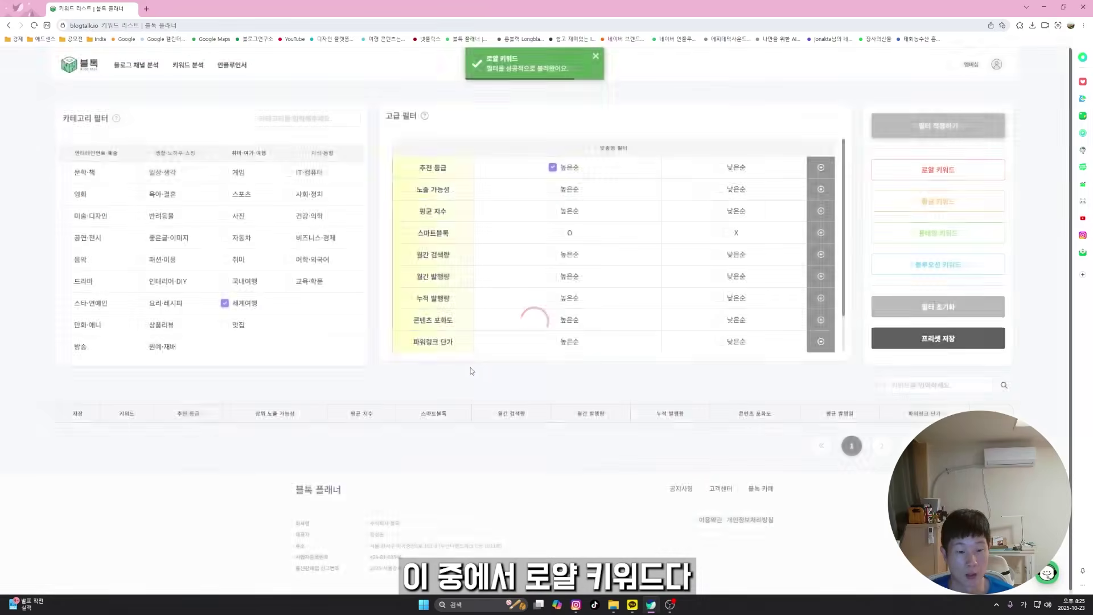
scroll(321, 245, "down", 8)
scroll(252, 197, "up", 2)
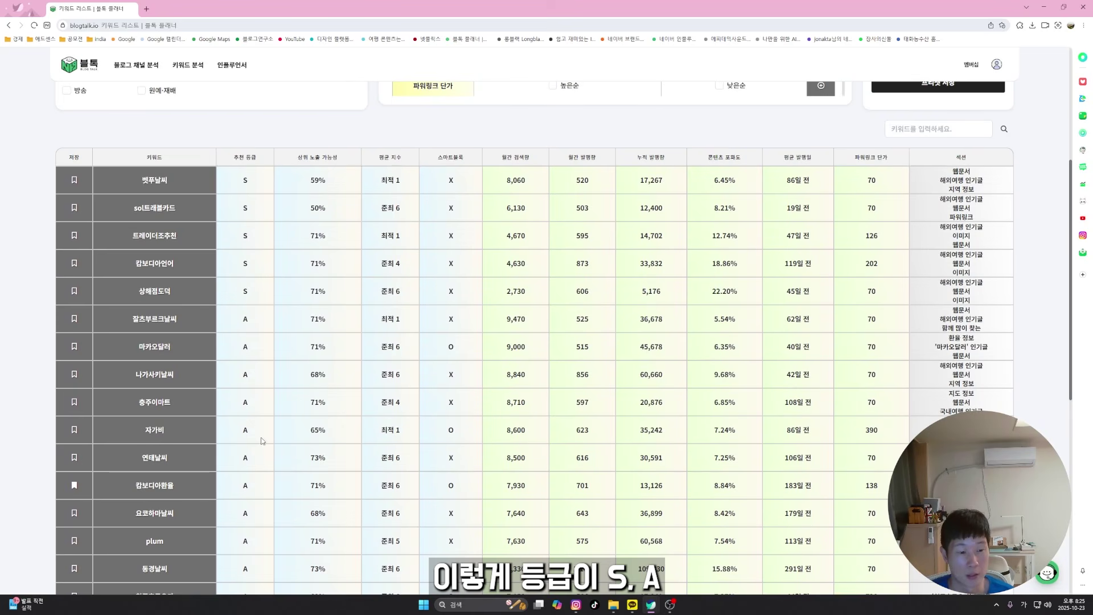
scroll(643, 470, "down", 10)
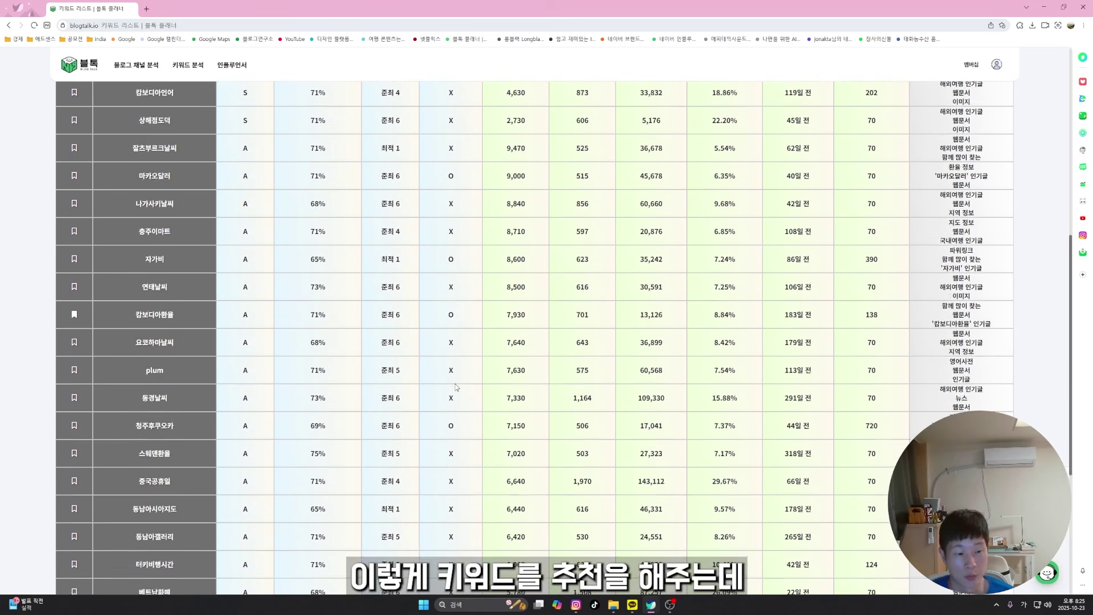
scroll(458, 387, "up", 6)
scroll(468, 355, "up", 8)
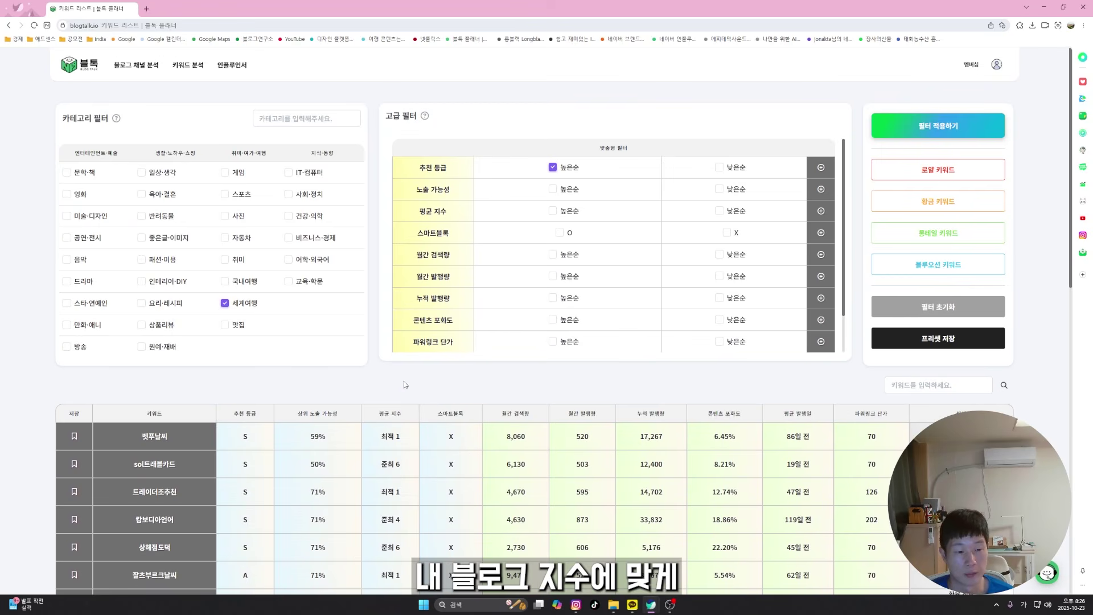
scroll(373, 465, "down", 10)
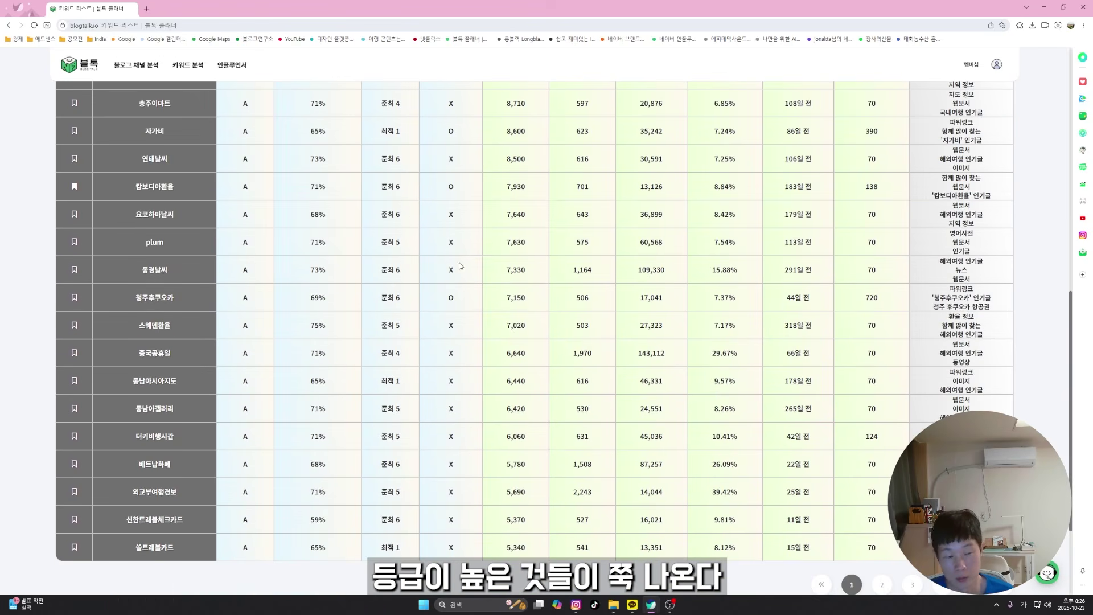
scroll(443, 286, "up", 10)
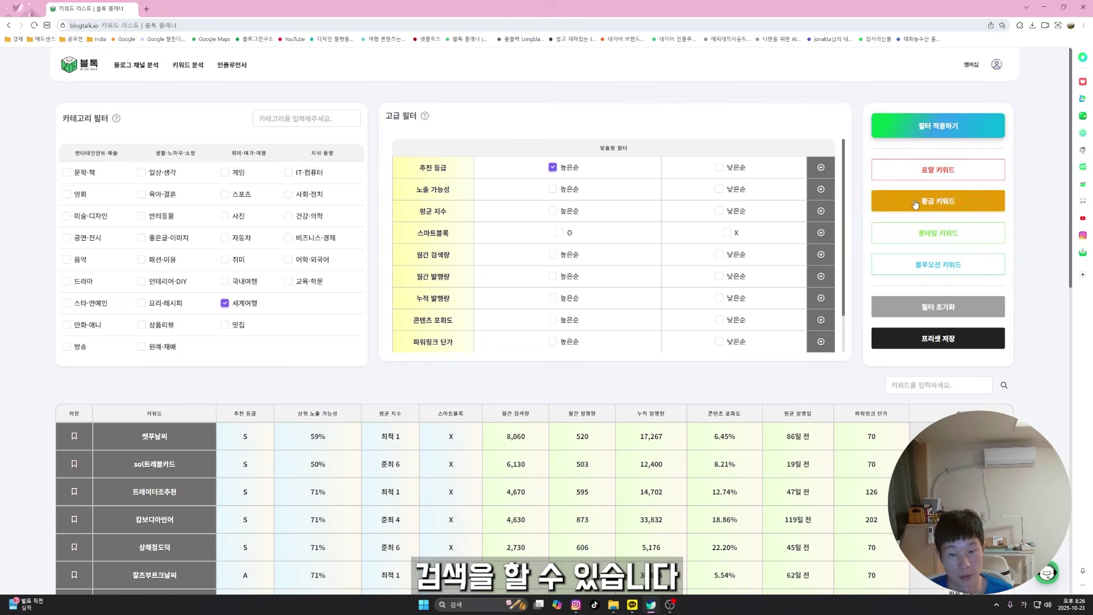
Clear the high-first sorting of 추천 등급 and load the 황금 키워드 filter preset.
left_click(552, 167)
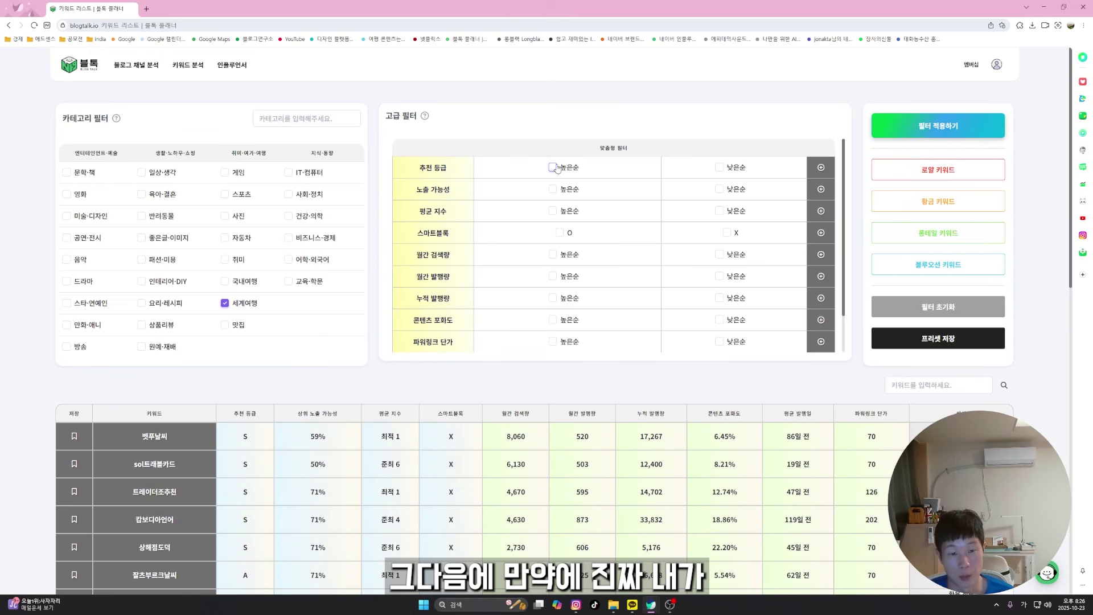
left_click(915, 206)
left_click(494, 366)
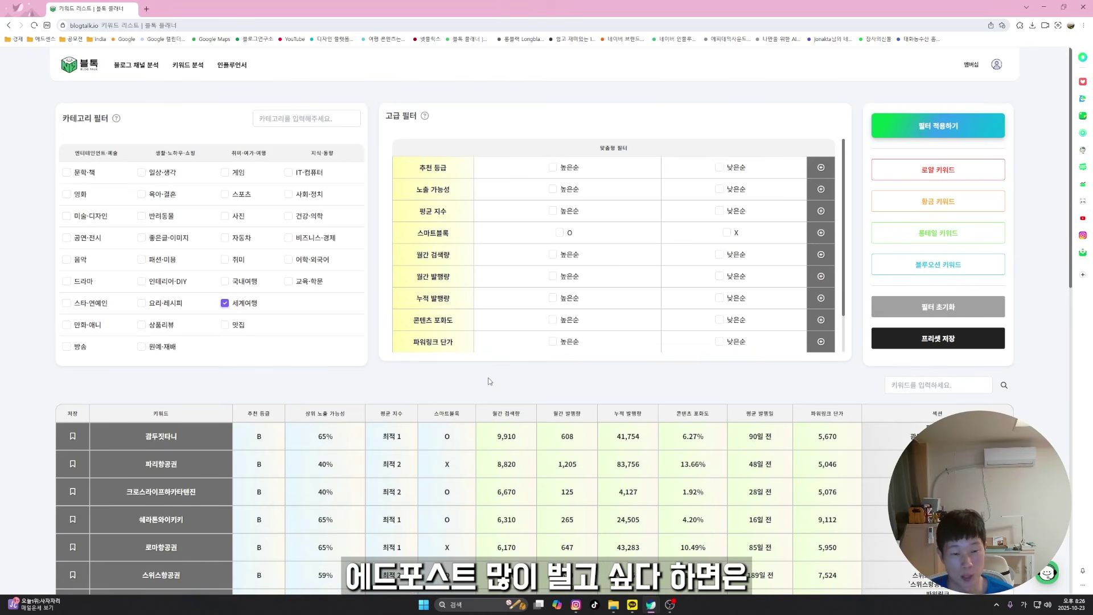
Examine the 파워링크 단가 values of the 황금 키워드 results for the 세계여행 category.
scroll(597, 381, "down", 5)
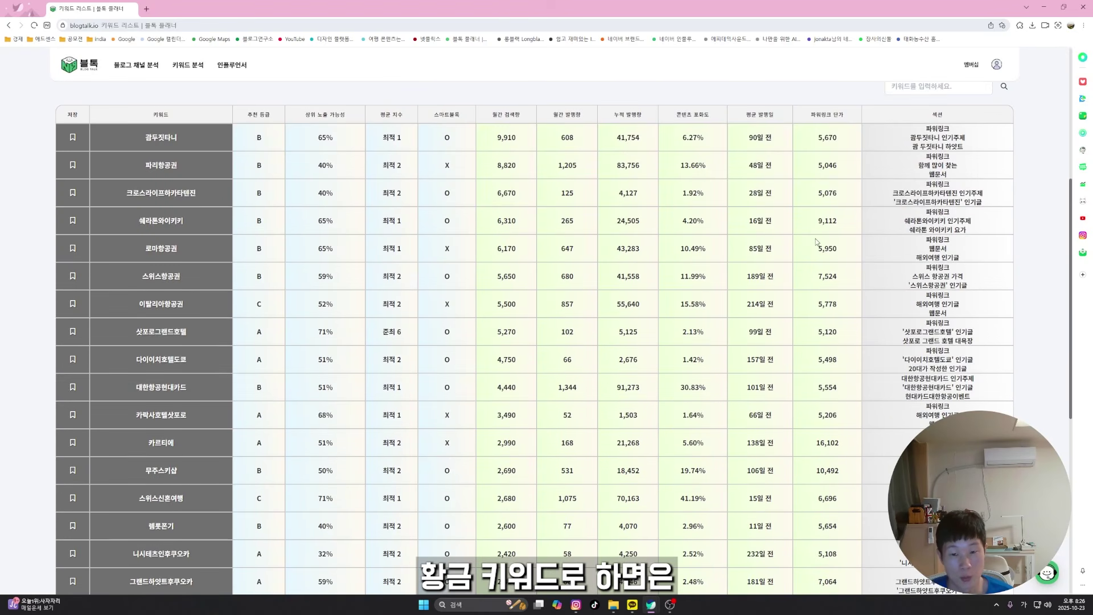
scroll(816, 242, "up", 1)
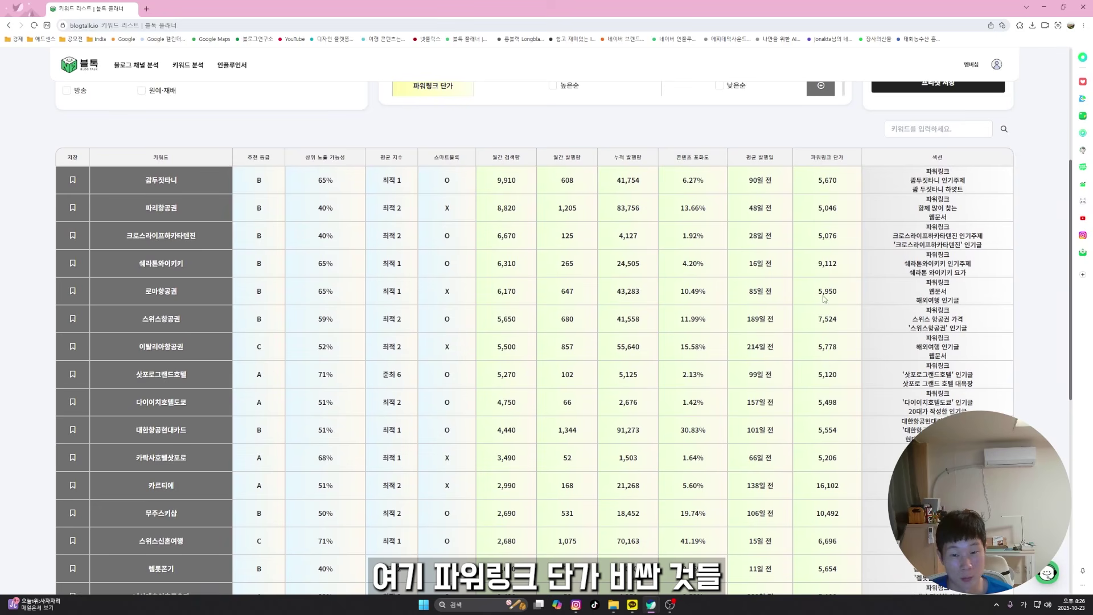
scroll(827, 380, "down", 3)
scroll(831, 509, "down", 3)
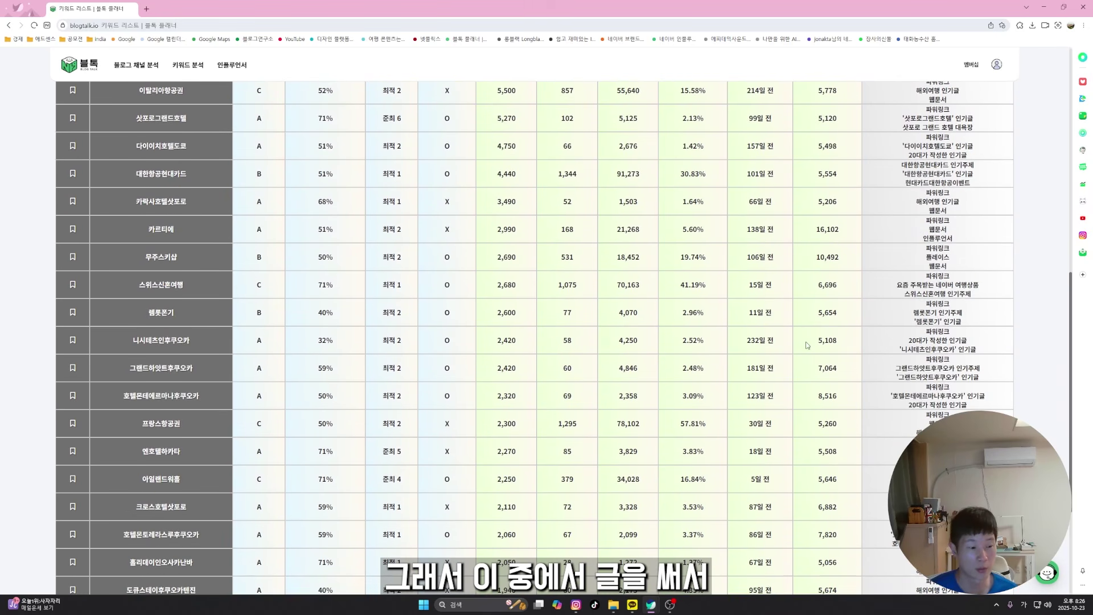
scroll(826, 438, "up", 6)
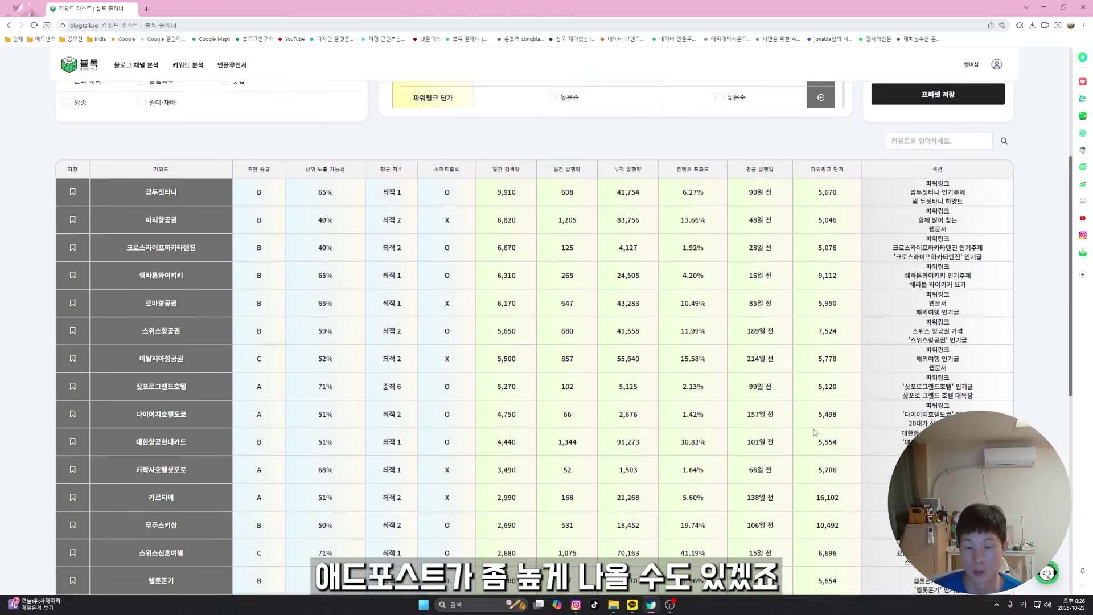
scroll(815, 433, "up", 5)
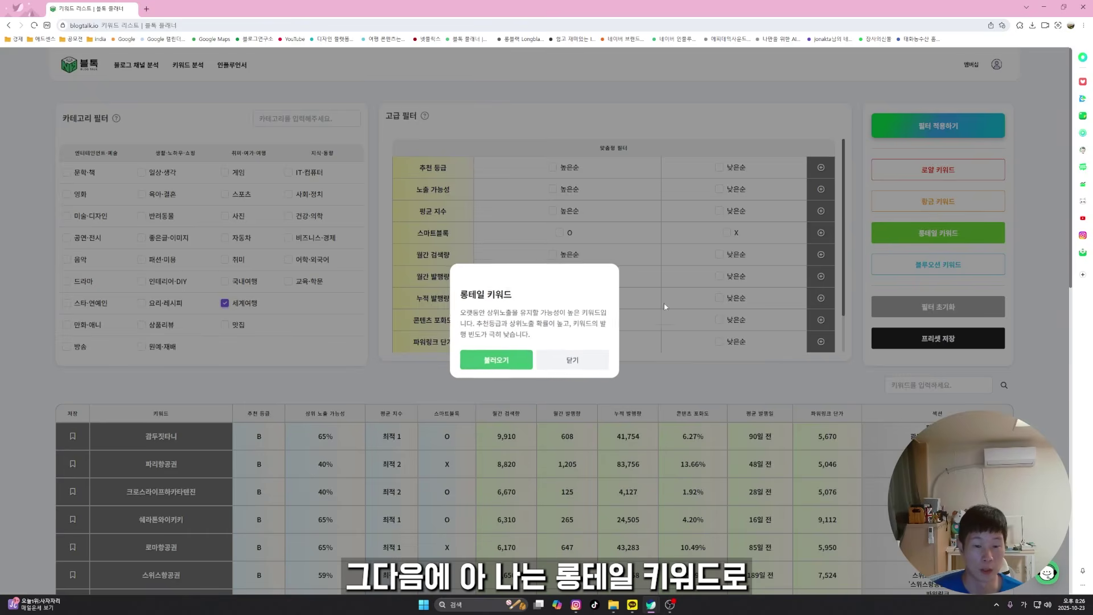
Load the 롱테일 키워드 filter preset for 세계여행 and compare the listed keywords' 월간 검색량 with their 월간 발행량.
left_click(939, 233)
left_click(496, 360)
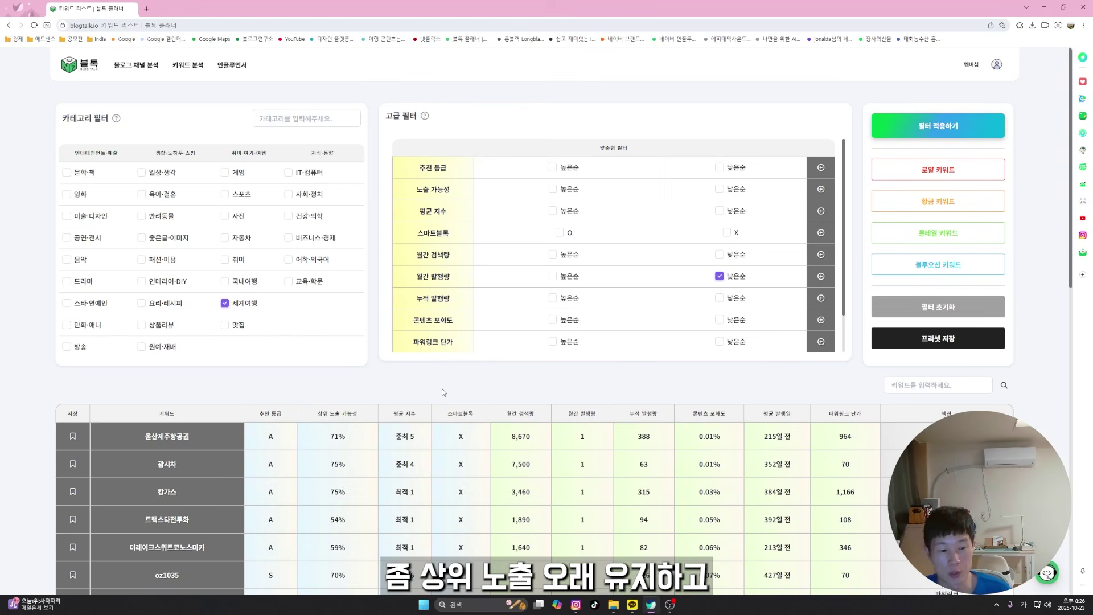
scroll(491, 393, "down", 2)
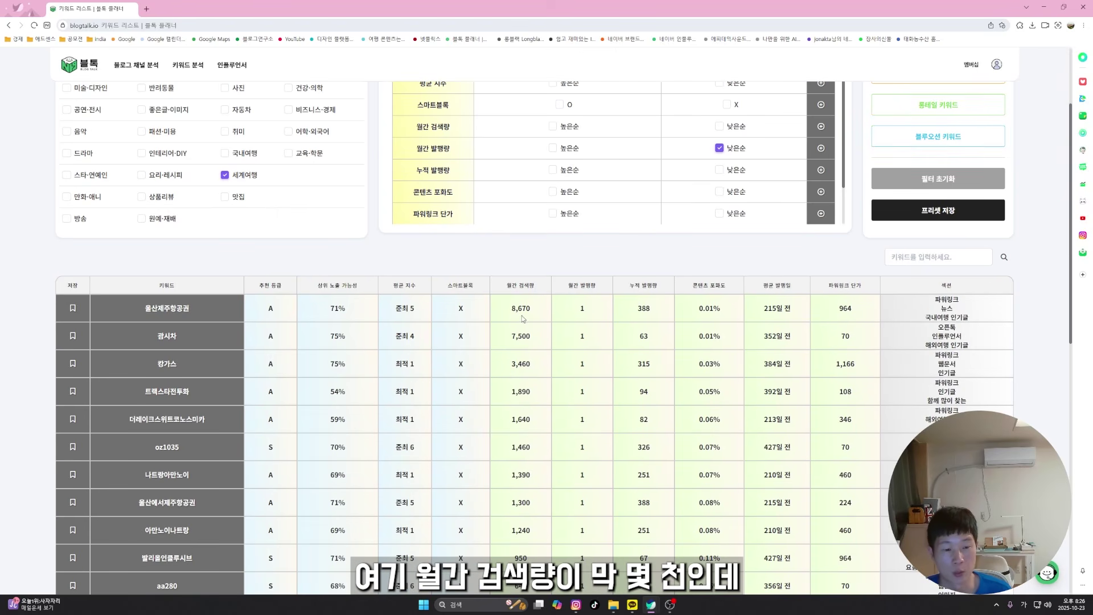
scroll(522, 310, "down", 1)
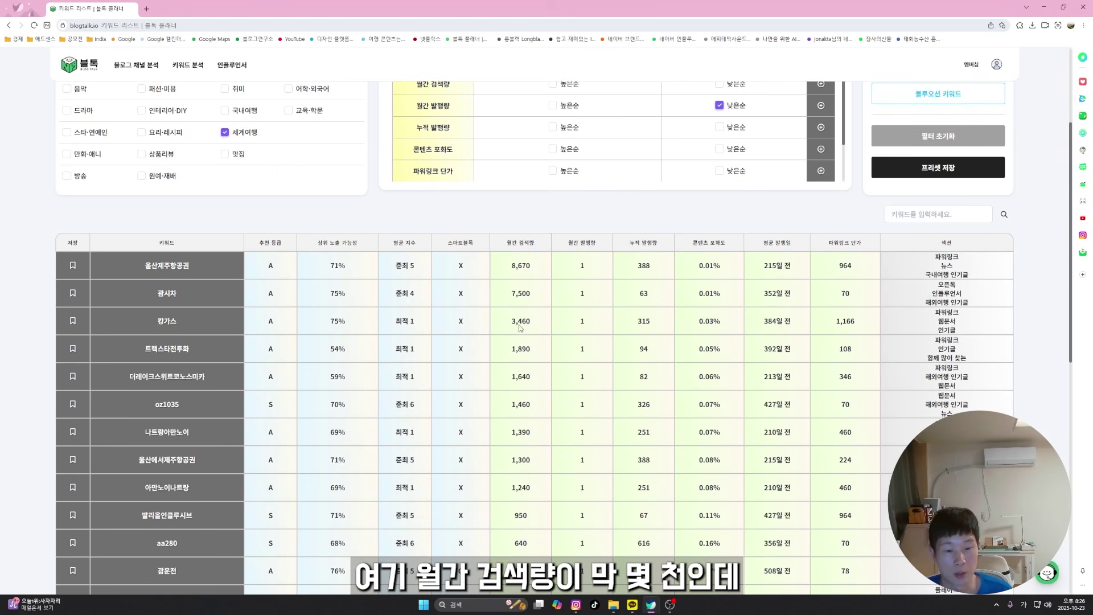
scroll(581, 314, "down", 7)
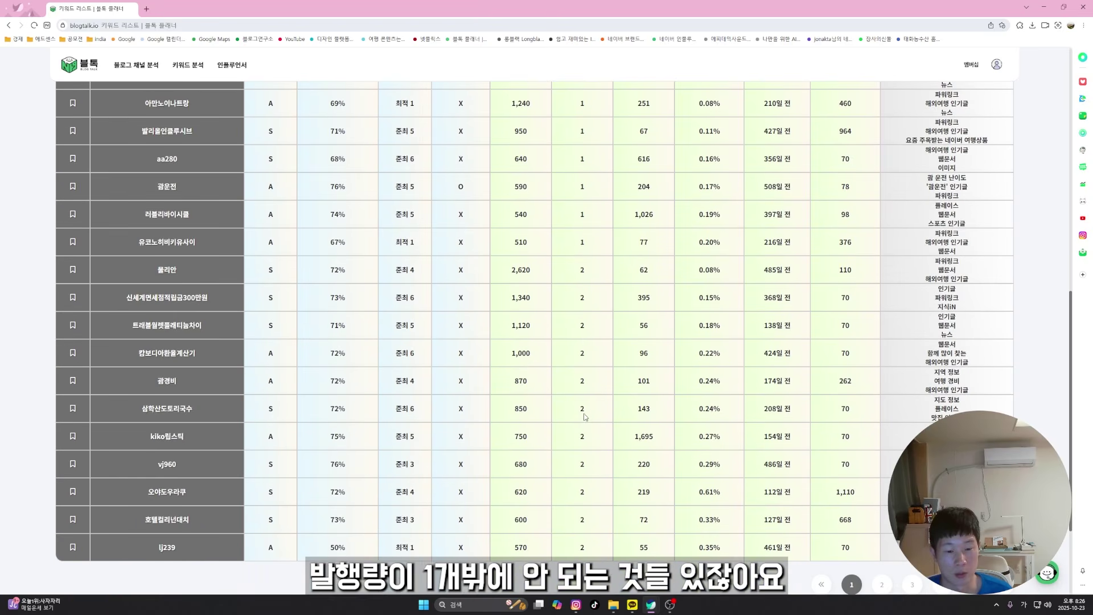
scroll(576, 408, "up", 5)
scroll(572, 408, "up", 2)
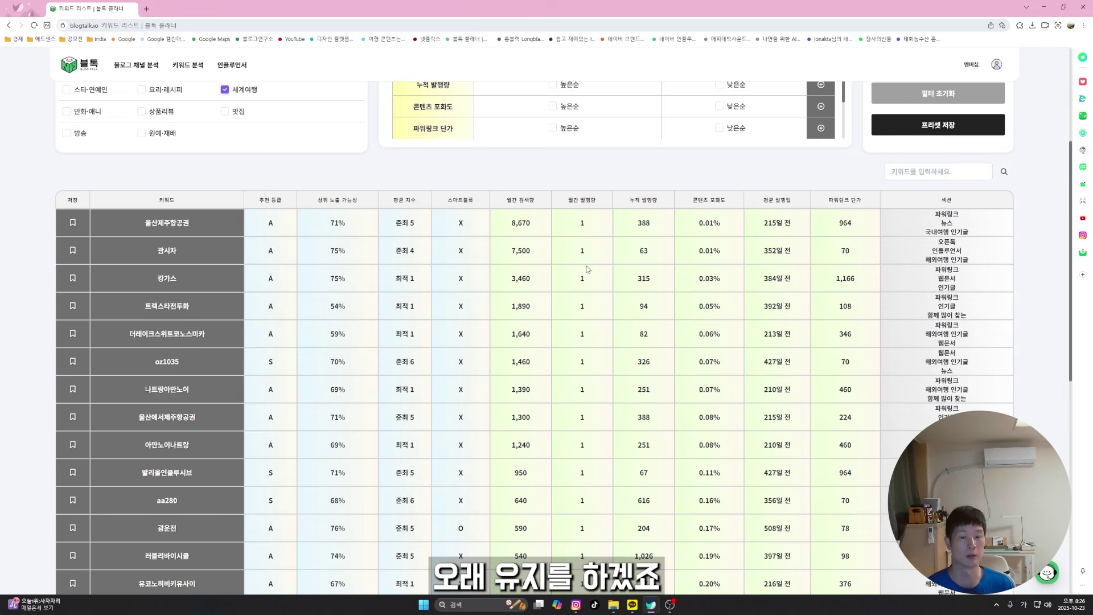
scroll(500, 326, "up", 4)
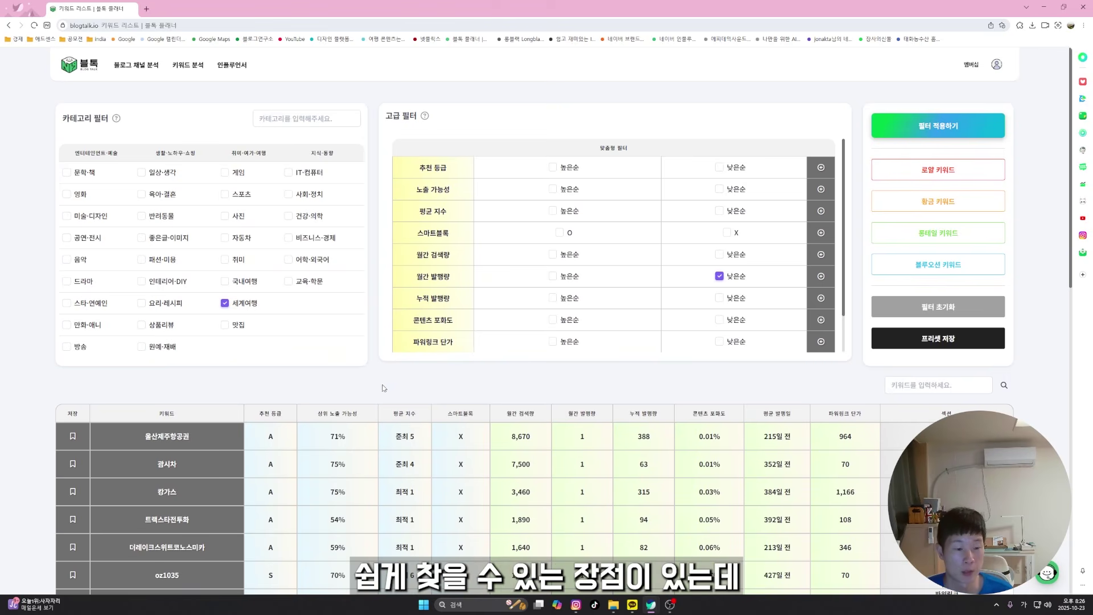
scroll(381, 388, "down", 4)
scroll(526, 378, "down", 5)
scroll(520, 344, "up", 3)
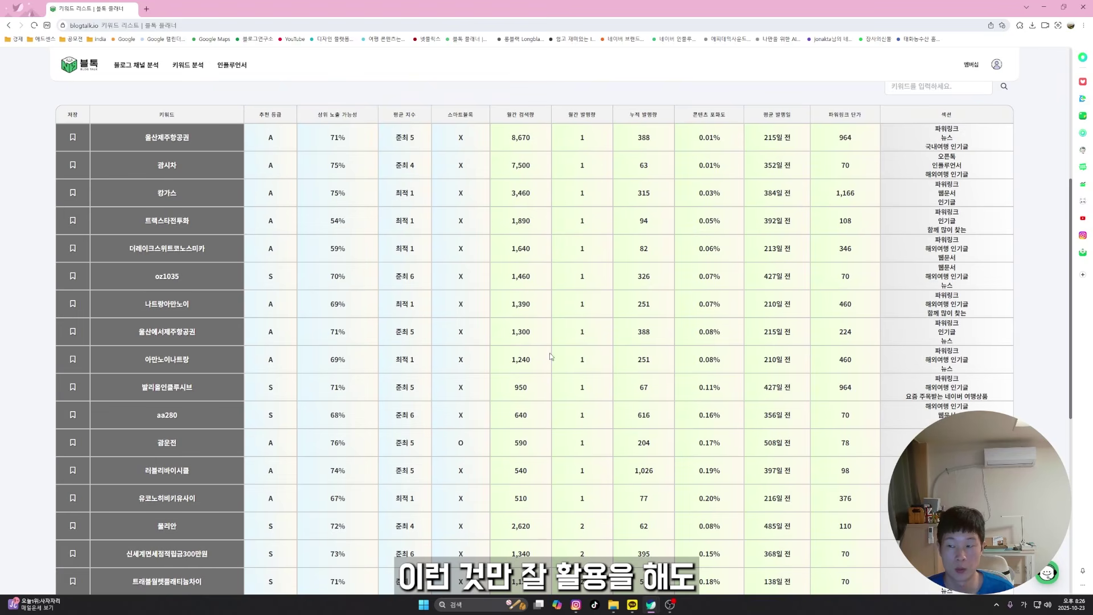
scroll(485, 393, "up", 5)
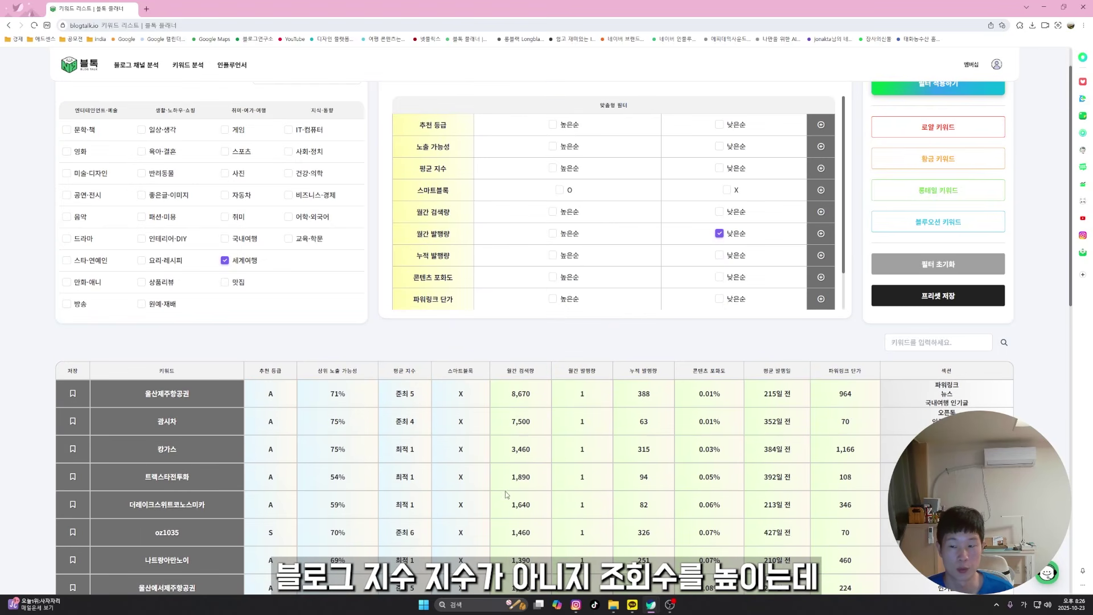
scroll(479, 389, "down", 8)
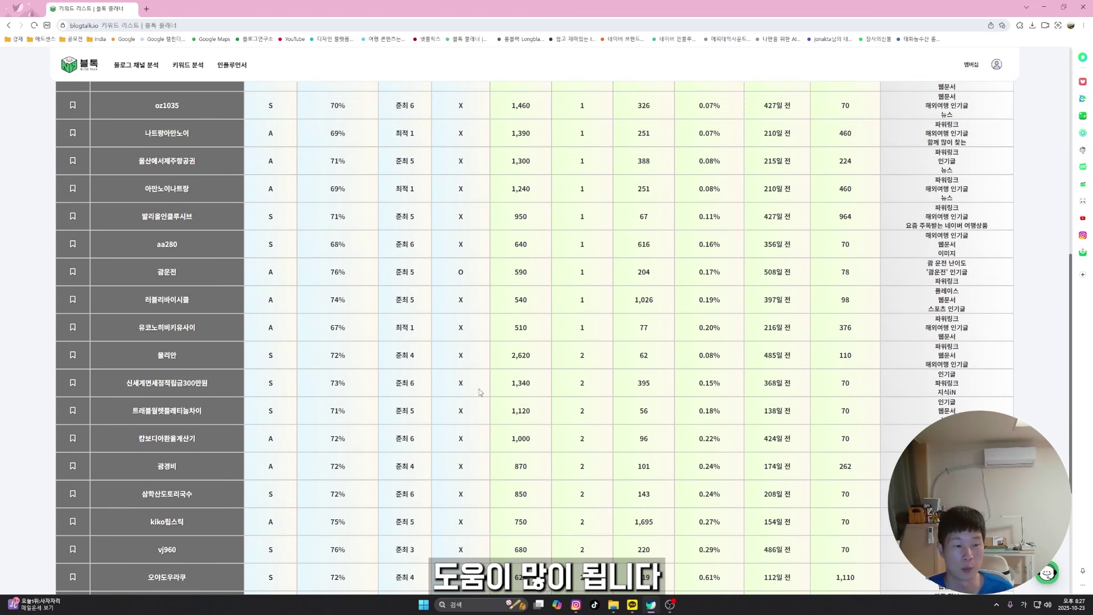
scroll(480, 392, "up", 8)
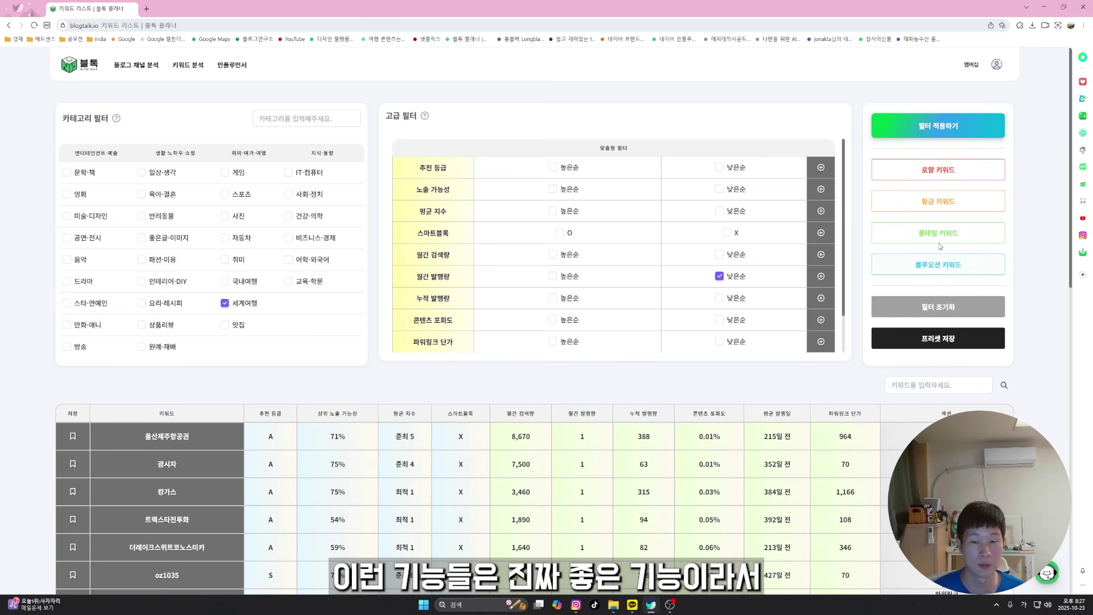
mouse_move(225, 58)
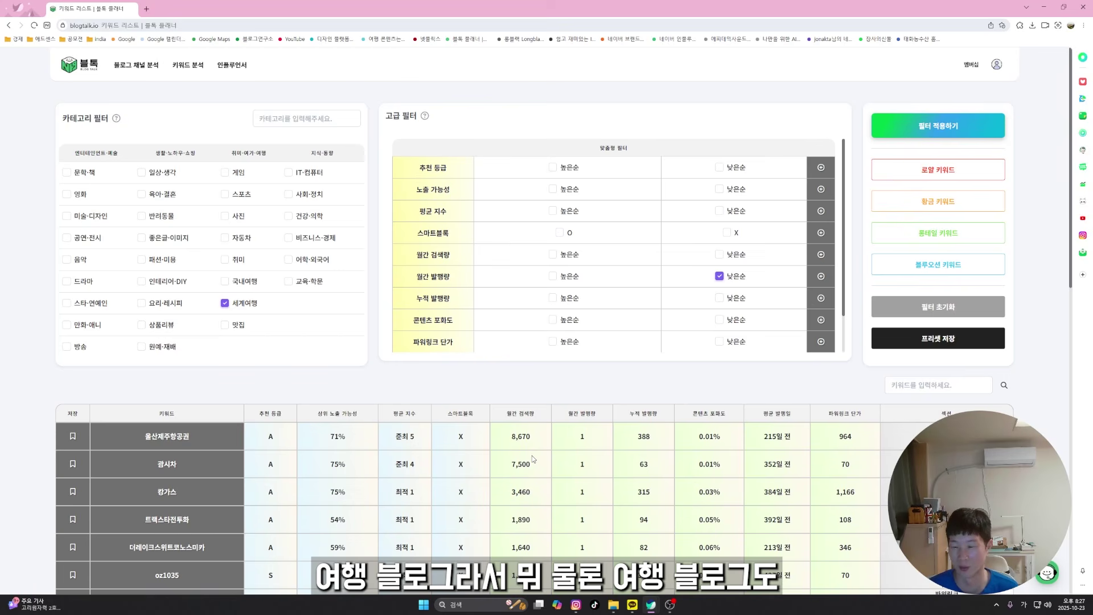
scroll(359, 435, "down", 3)
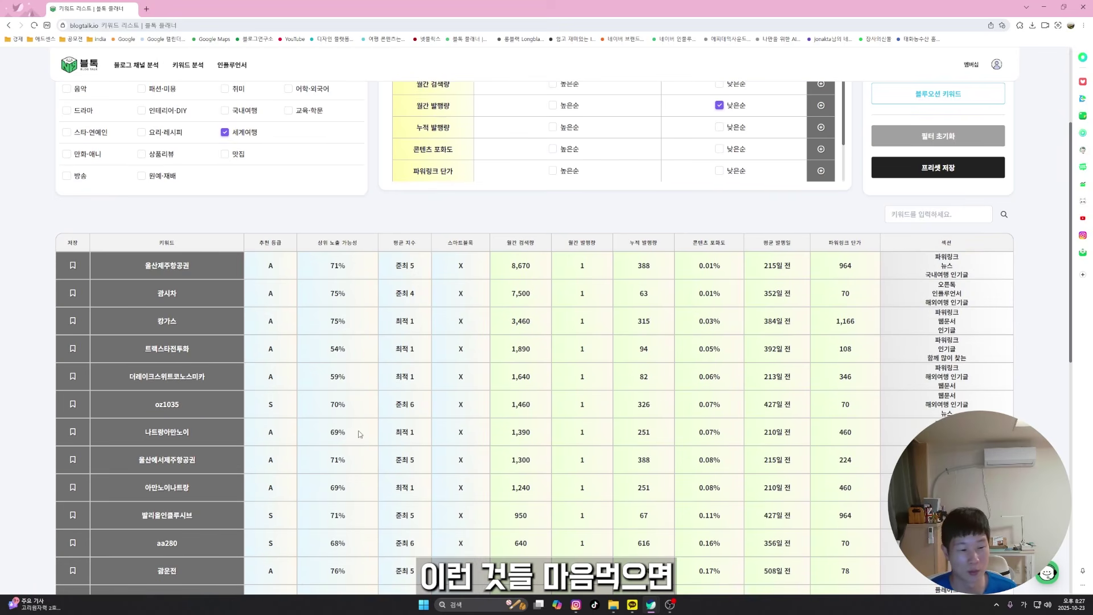
scroll(644, 425, "up", 3)
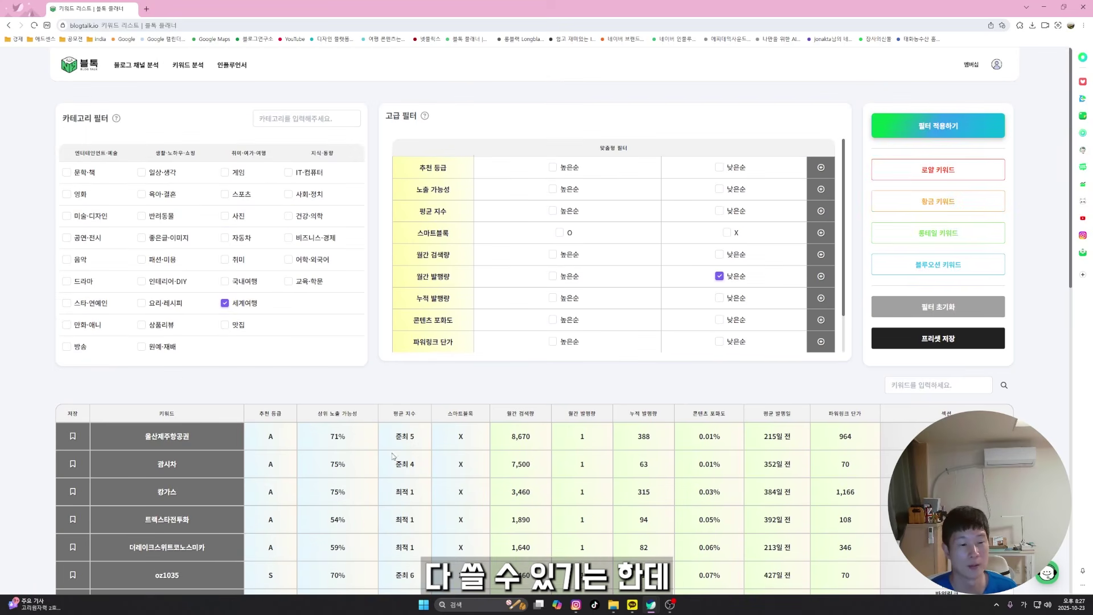
Open the keyword recommendation overview and look through the royal, trend and golden recommendations and the 저장한 키워드 목록.
mouse_move(187, 65)
left_click(182, 112)
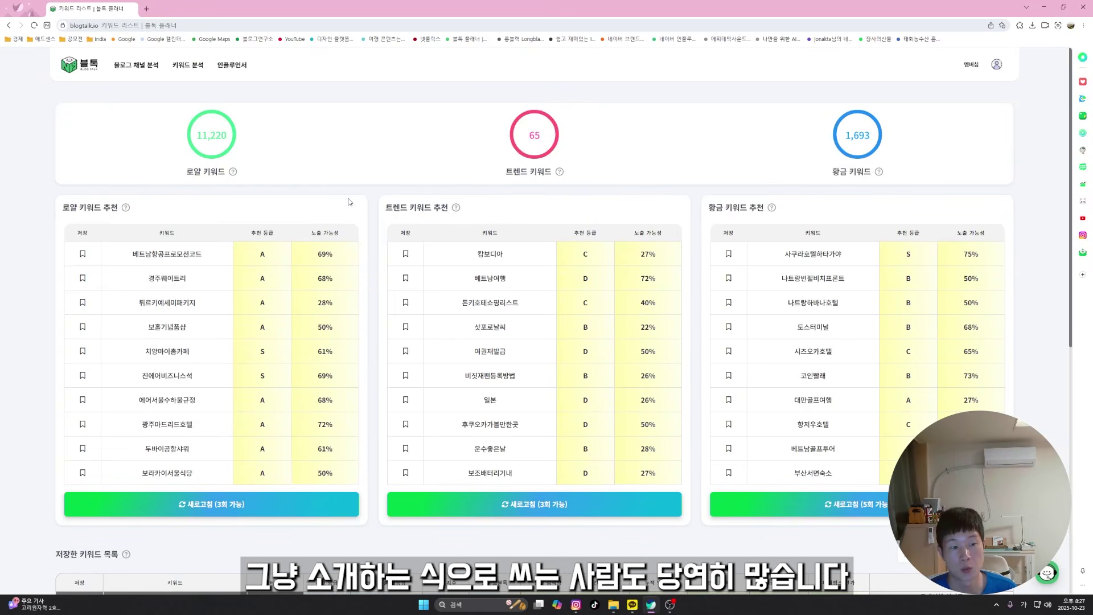
scroll(378, 250, "down", 7)
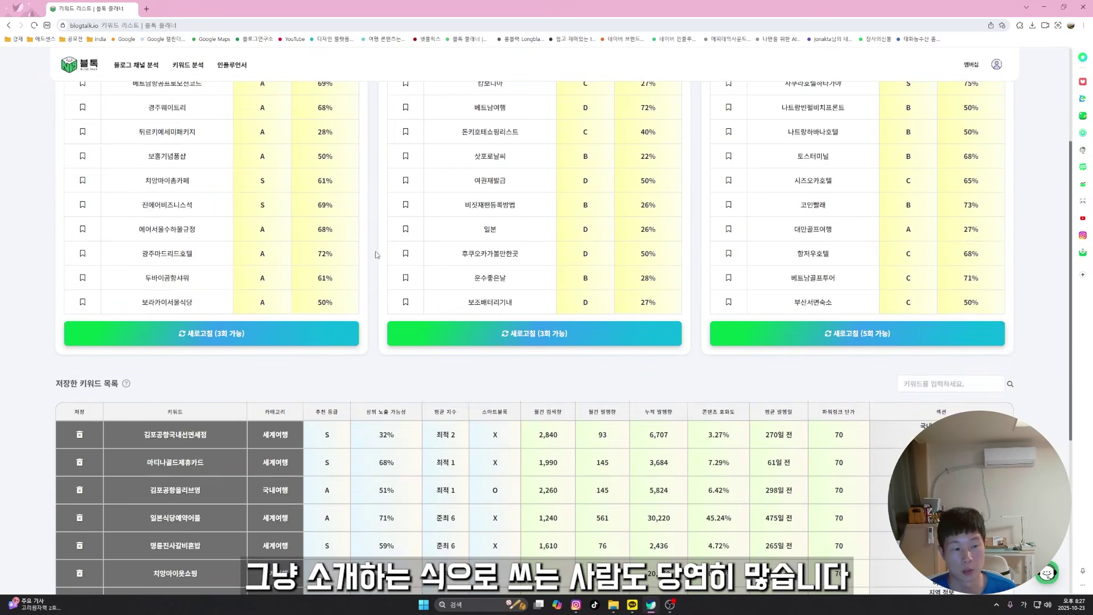
scroll(376, 310, "up", 4)
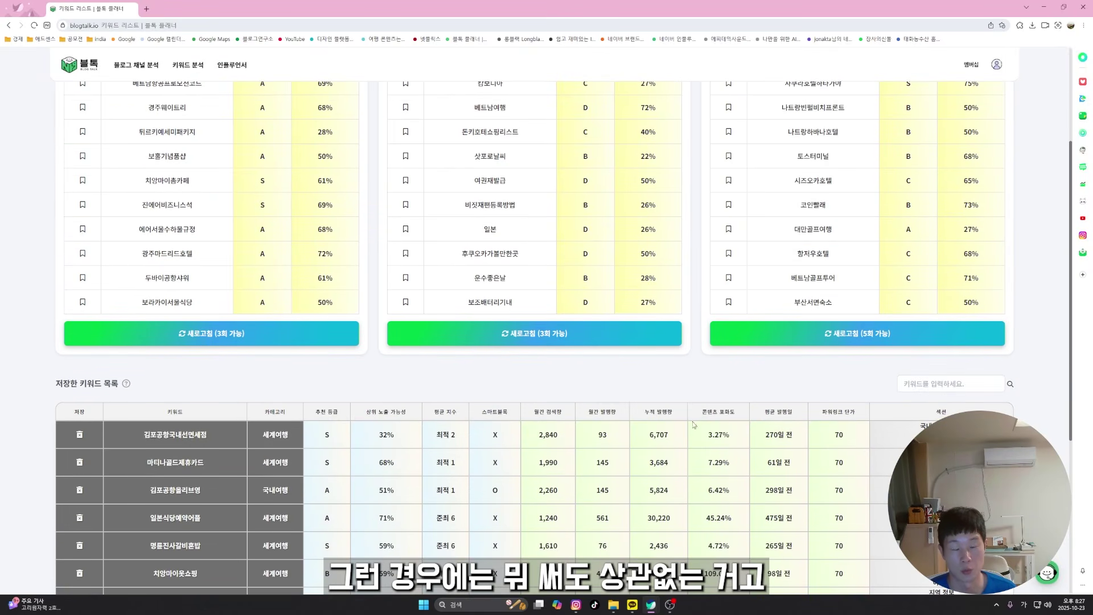
scroll(569, 427, "up", 3)
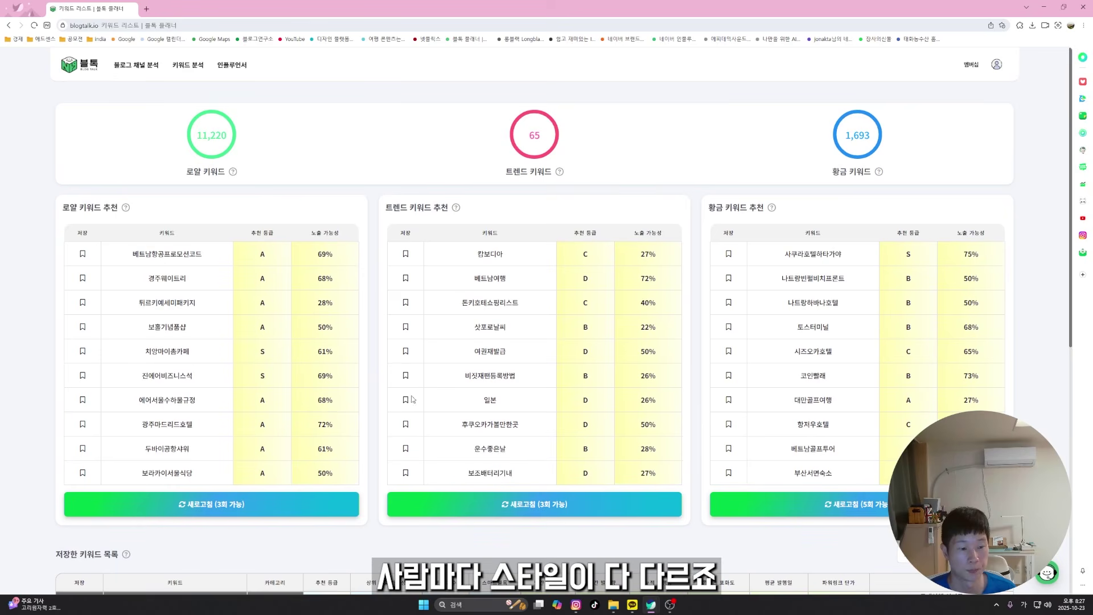
mouse_move(189, 74)
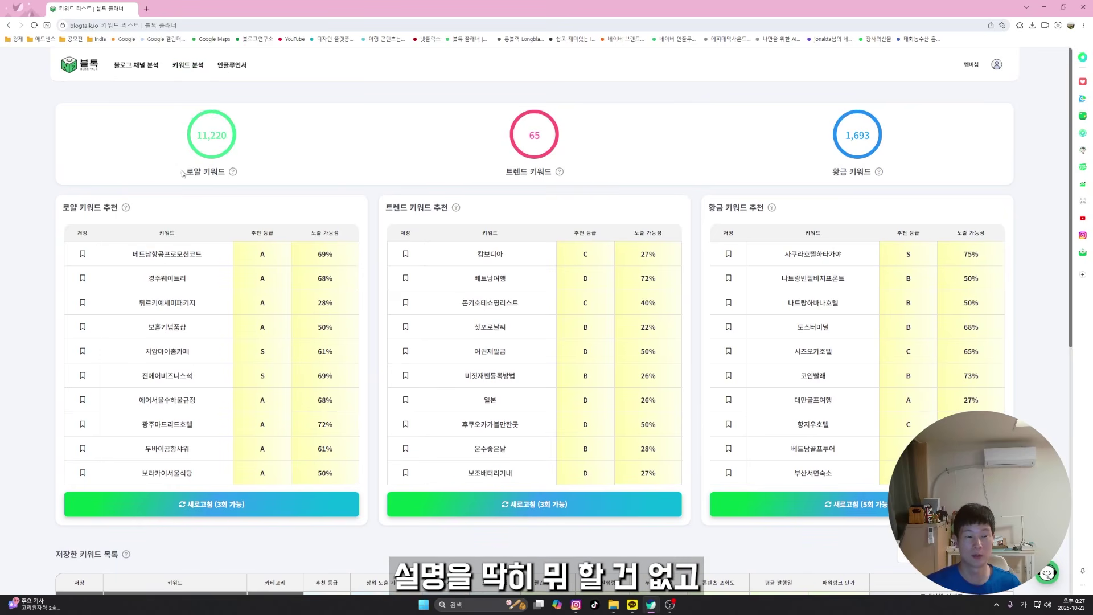
scroll(410, 322, "down", 3)
scroll(409, 321, "down", 5)
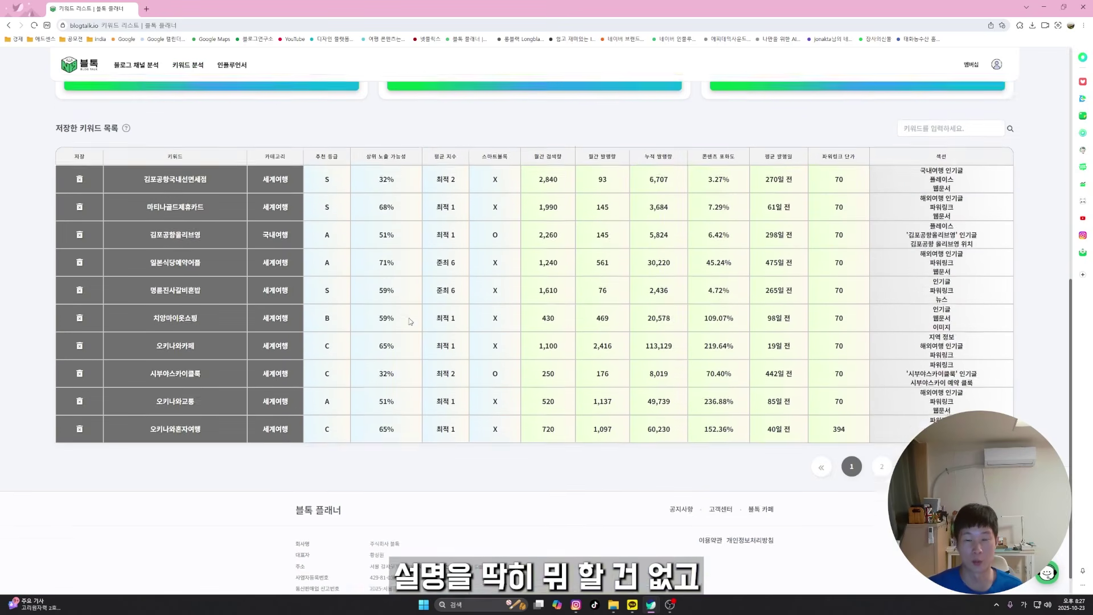
scroll(429, 302, "up", 8)
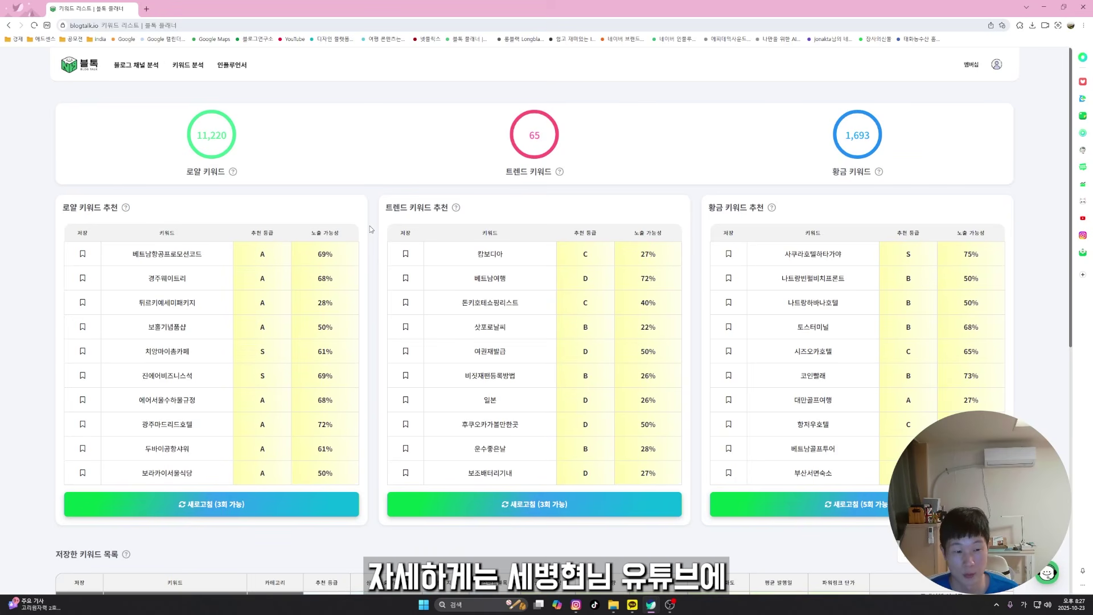
scroll(373, 229, "down", 9)
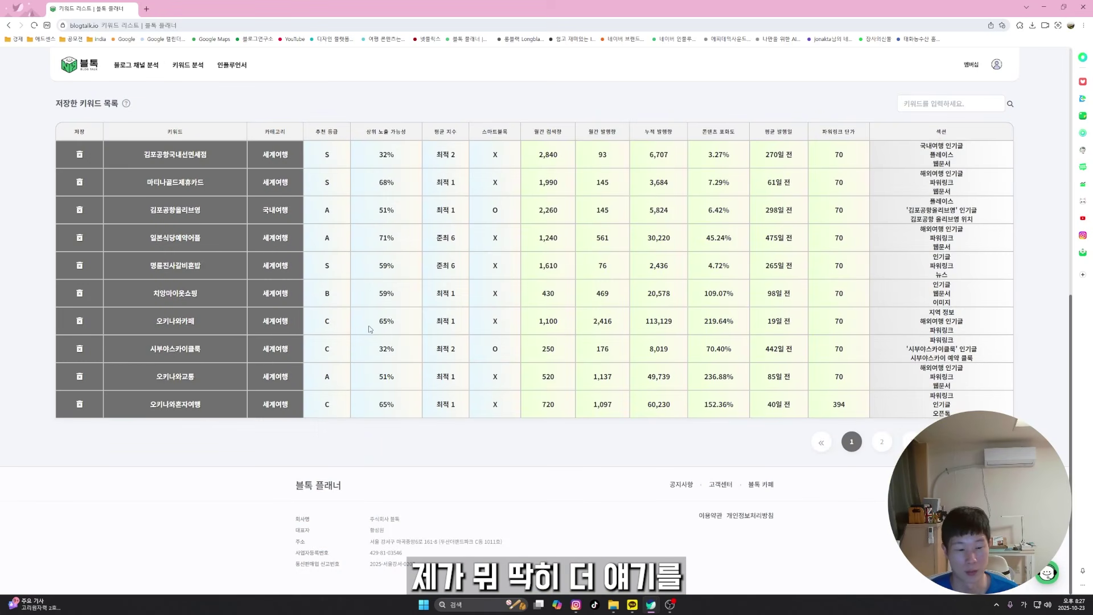
scroll(399, 281, "up", 9)
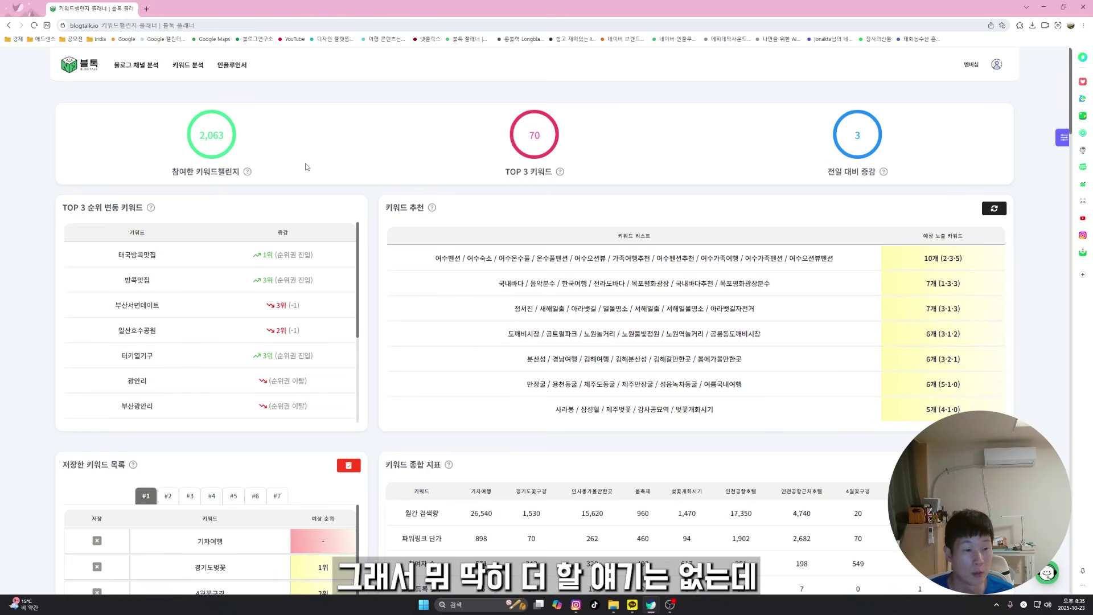
Examine the keyword challenge planner's table, comparing each keyword's 예상 순위 with the color-coded bloggers ranked 1위 to 3위.
mouse_move(231, 69)
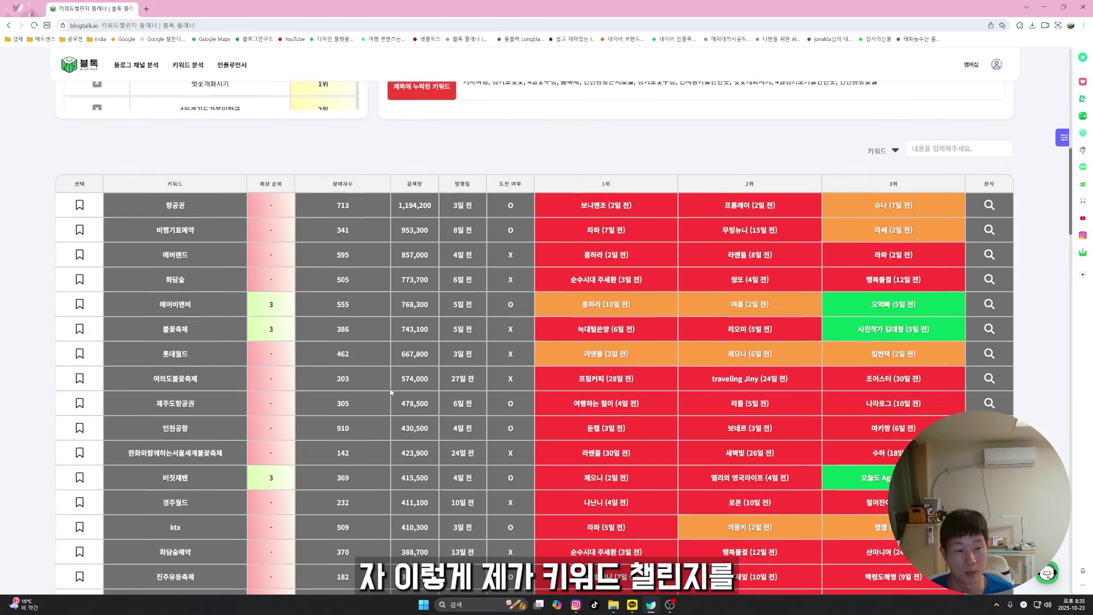
scroll(392, 325, "down", 10)
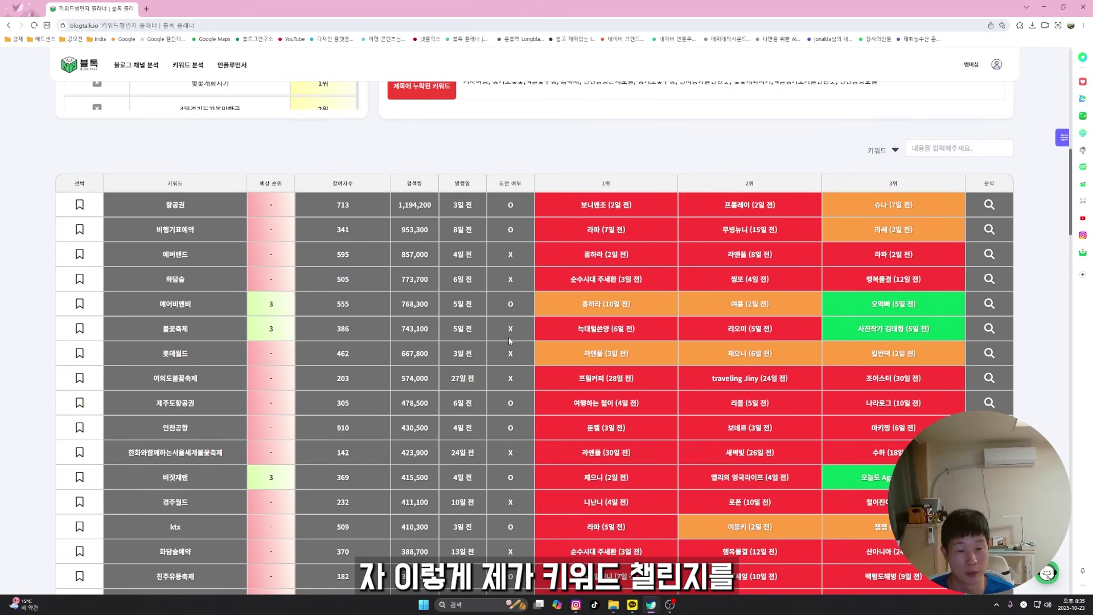
scroll(527, 316, "down", 1)
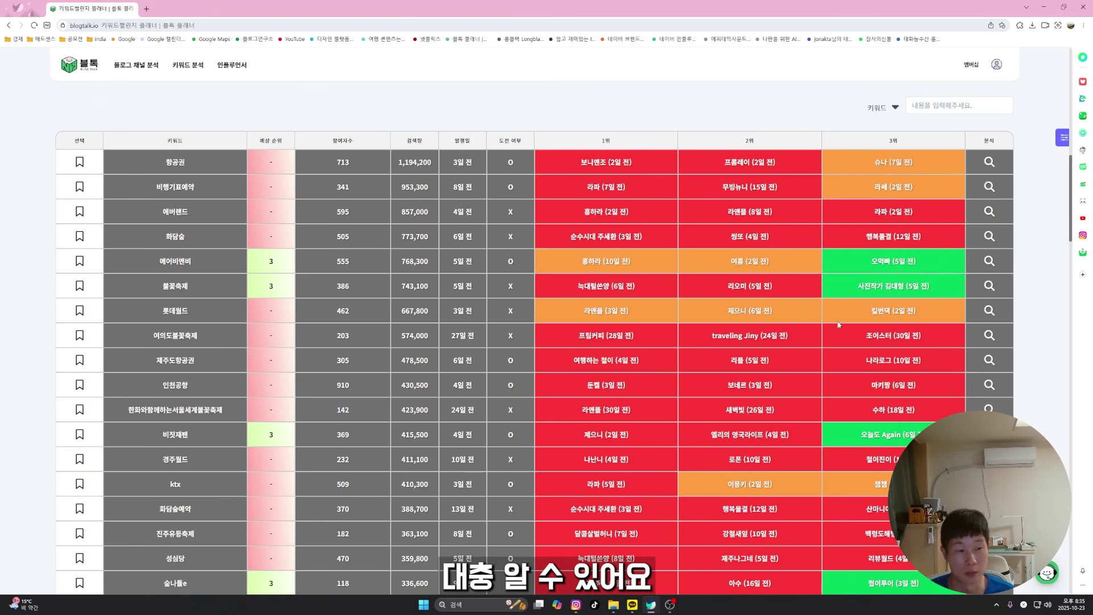
scroll(742, 301, "down", 15)
scroll(697, 422, "down", 15)
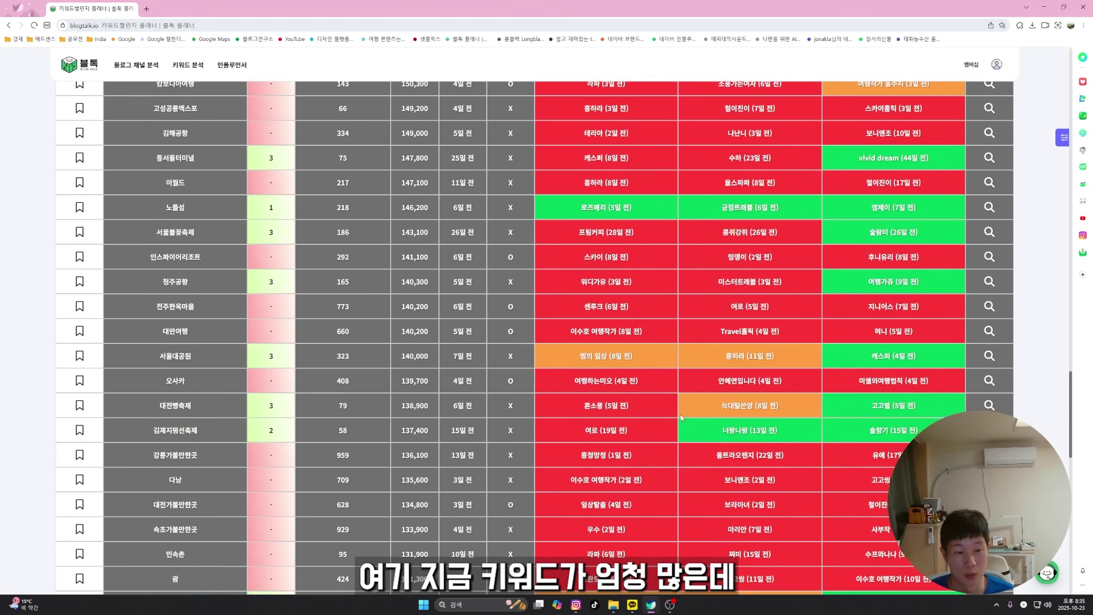
scroll(672, 427, "up", 10)
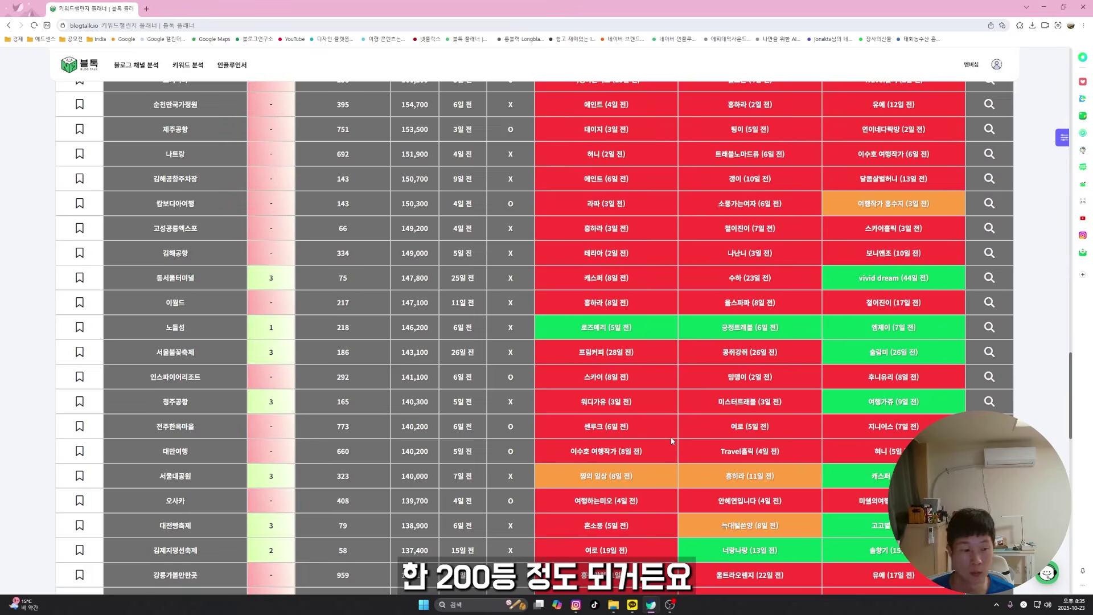
scroll(540, 424, "down", 6)
scroll(551, 406, "down", 3)
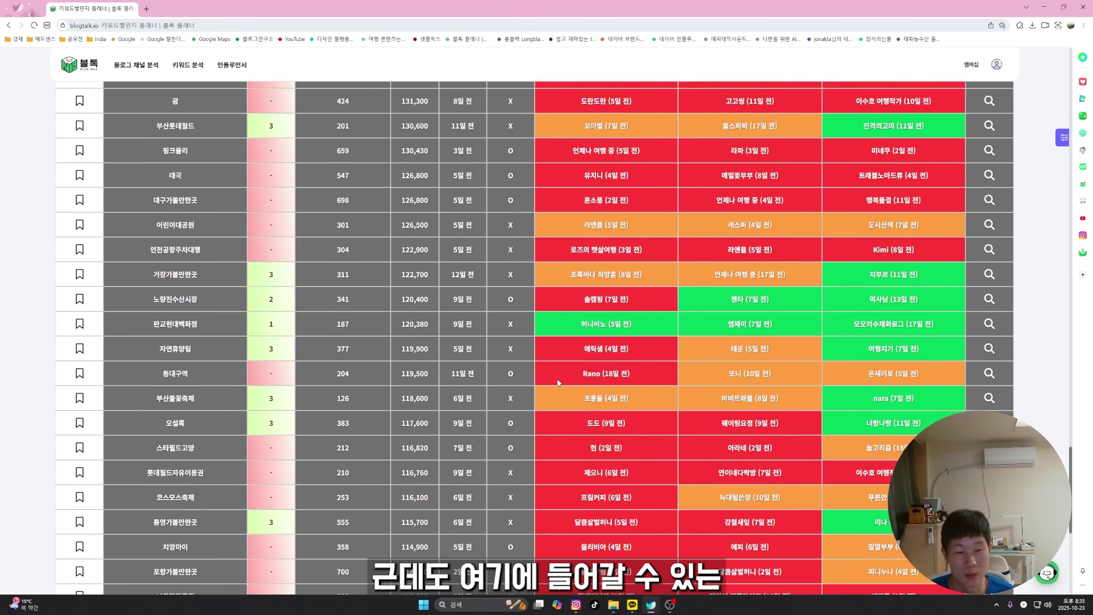
scroll(793, 330, "down", 4)
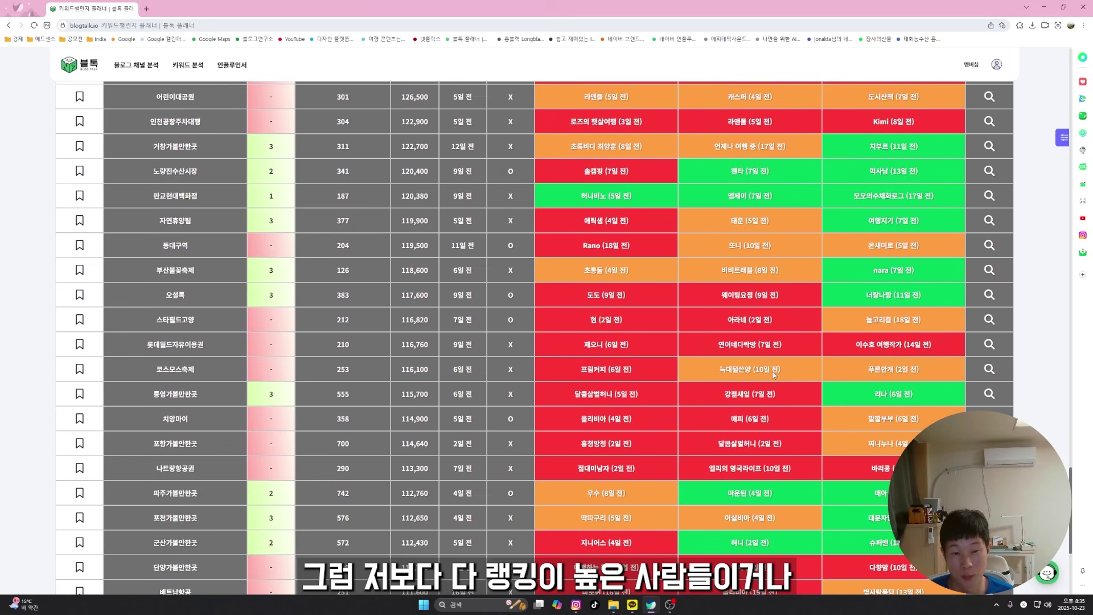
scroll(750, 314, "down", 3)
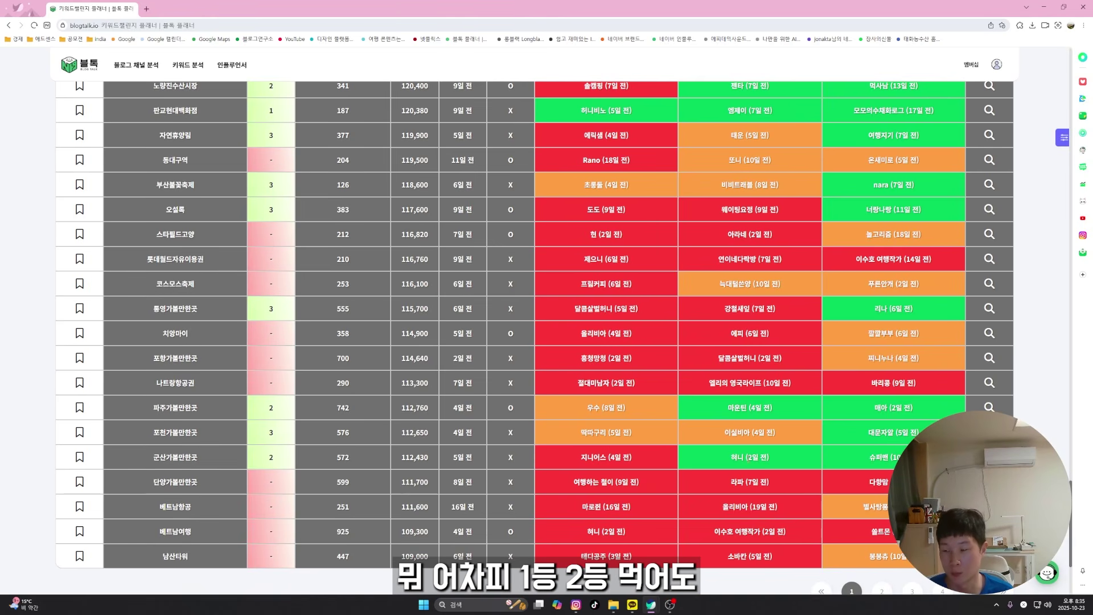
Open page 2 of the keyword challenge table and compare the listed keywords' 예상 순위 with their color-coded 1위 to 3위 bloggers.
scroll(749, 433, "down", 2)
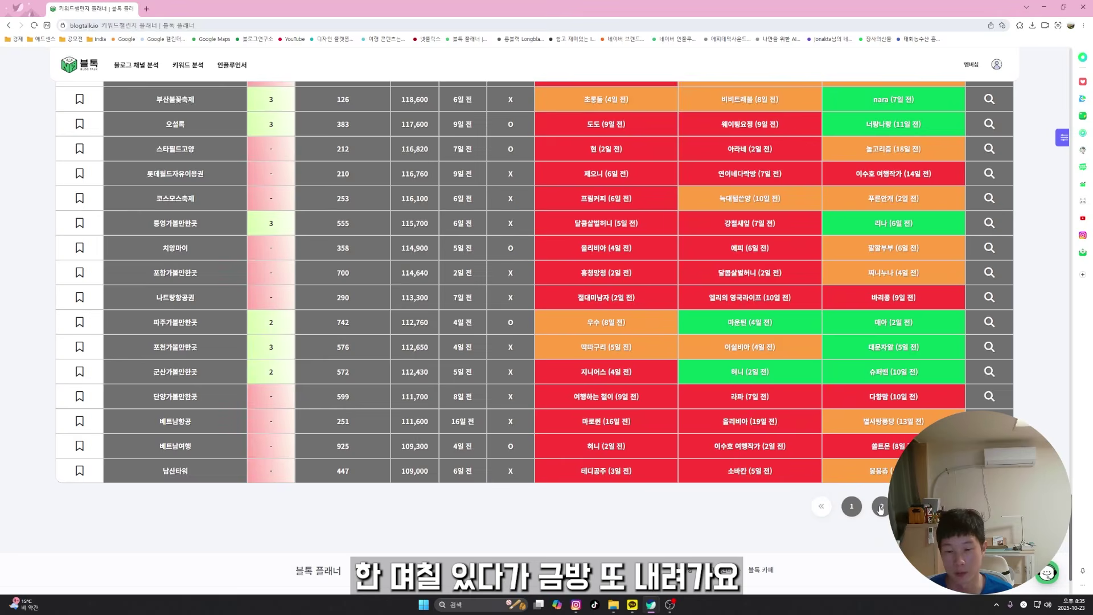
left_click(881, 507)
scroll(641, 392, "down", 5)
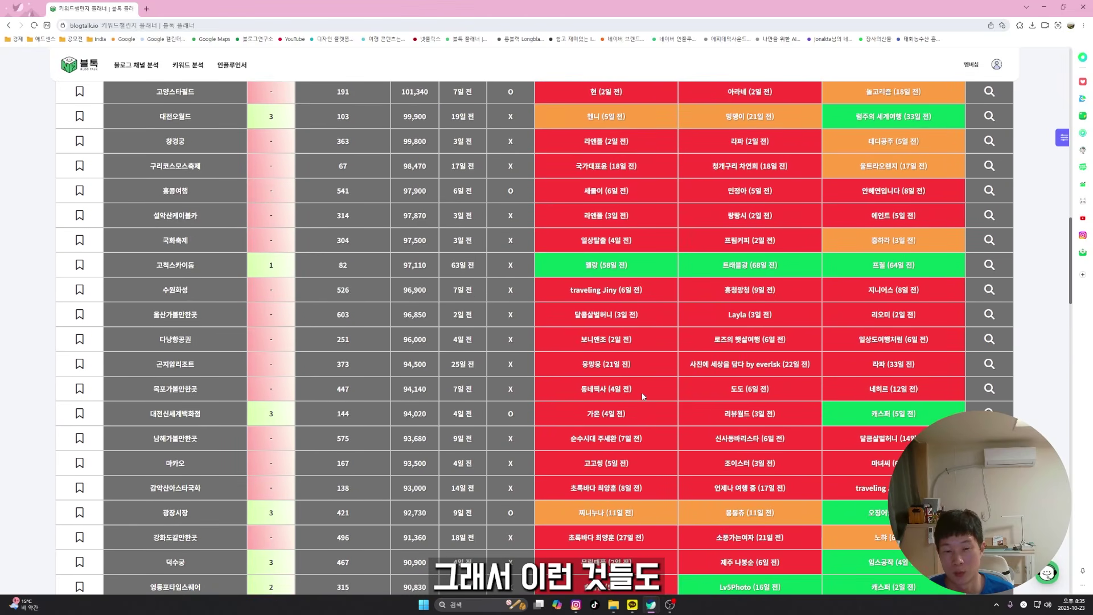
scroll(643, 396, "down", 3)
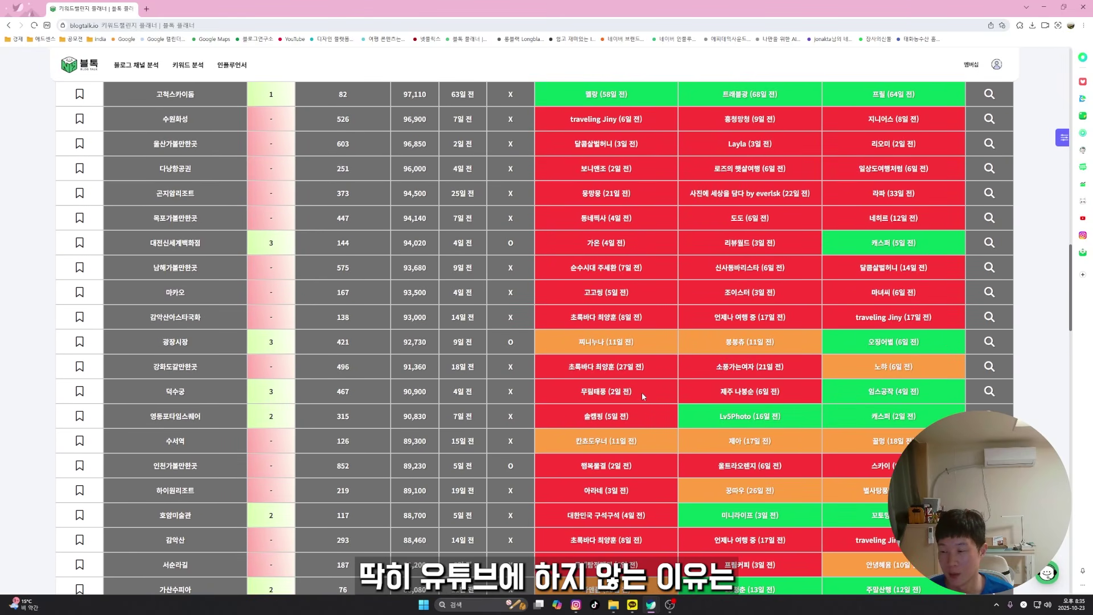
scroll(641, 392, "down", 3)
scroll(641, 392, "down", 10)
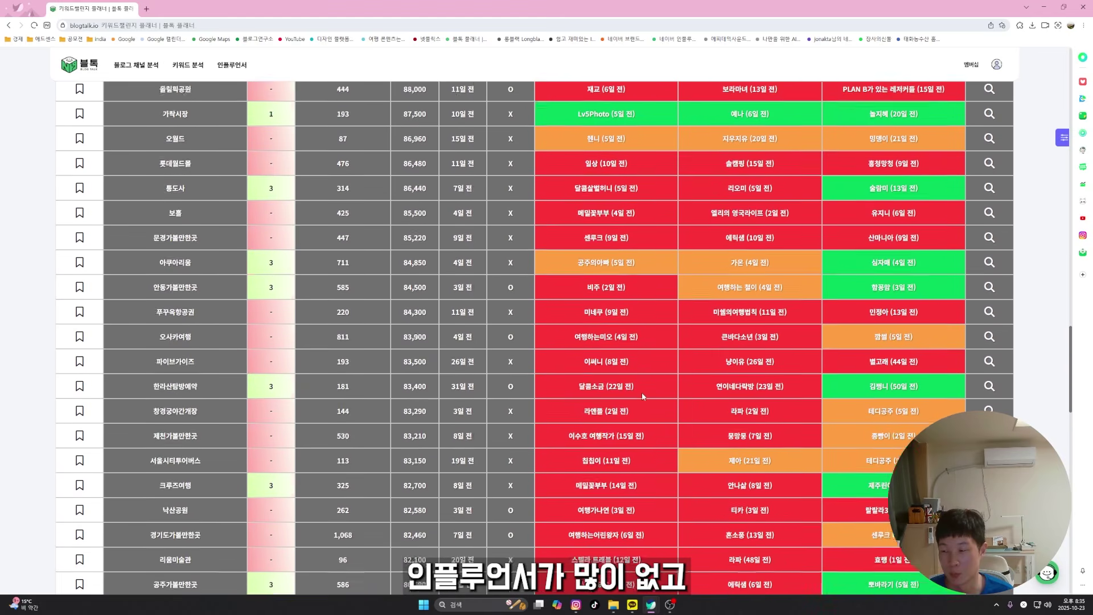
scroll(642, 391, "down", 2)
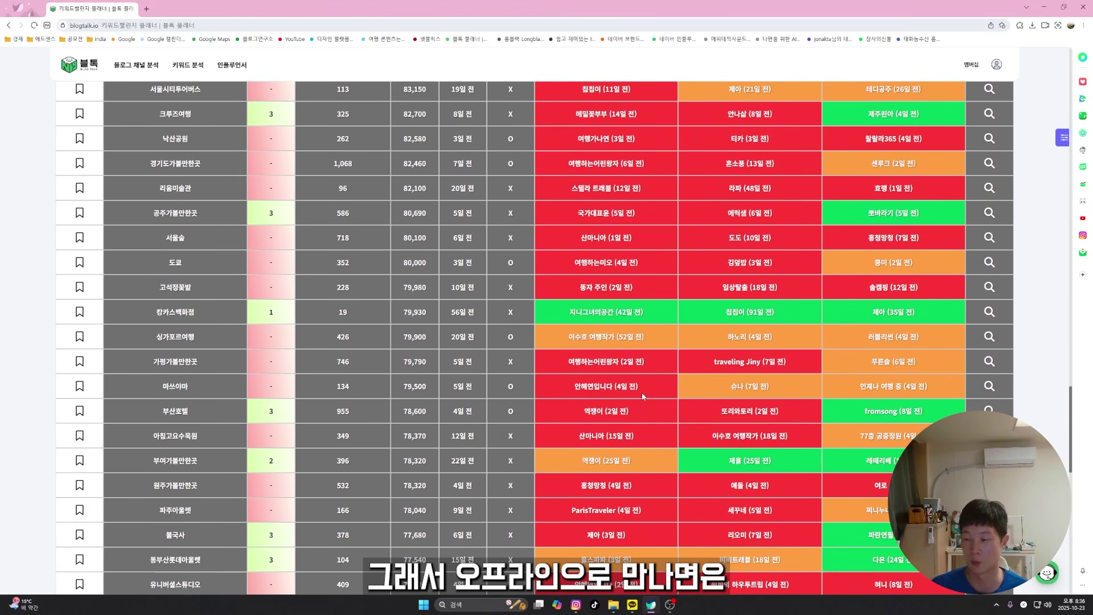
scroll(522, 378, "up", 8)
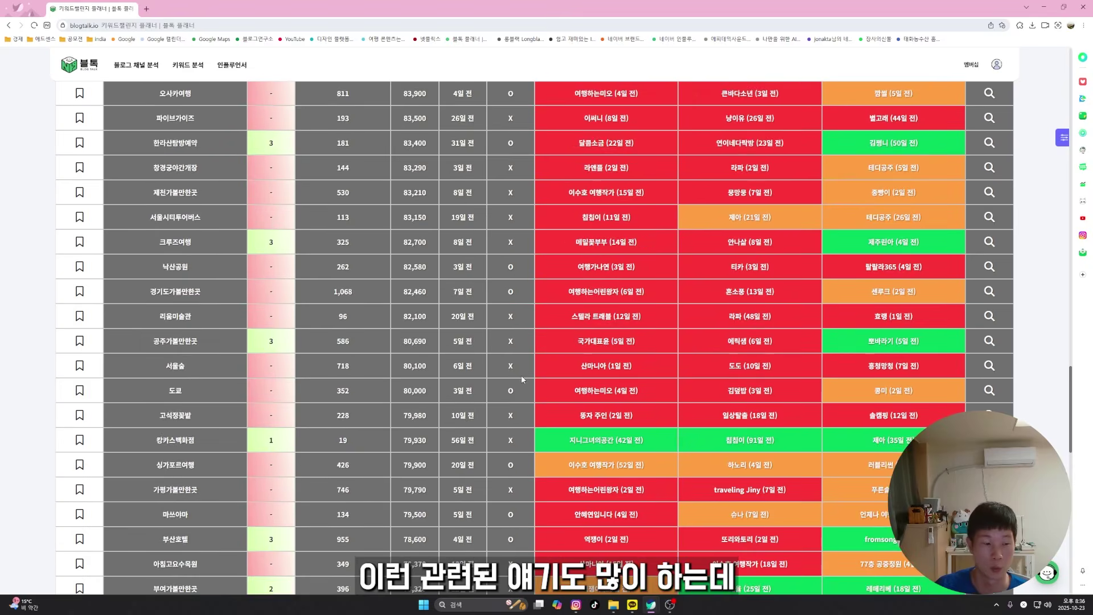
scroll(522, 379, "up", 10)
Return to the keyword list overview and look through the keyword recommendations and page 2 of the 저장한 키워드 목록.
mouse_move(232, 65)
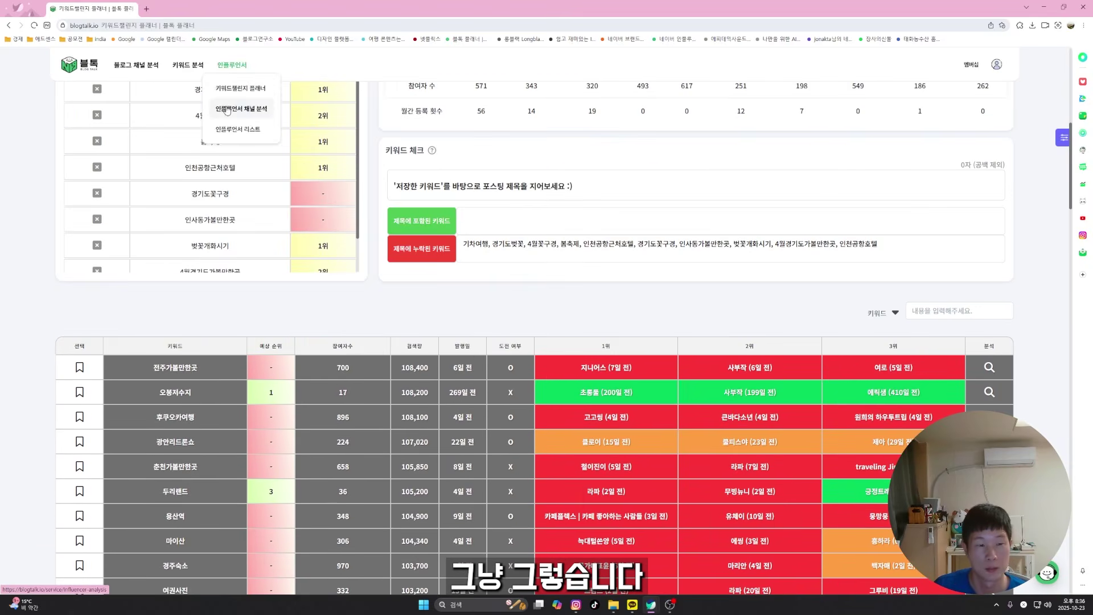
left_click(225, 108)
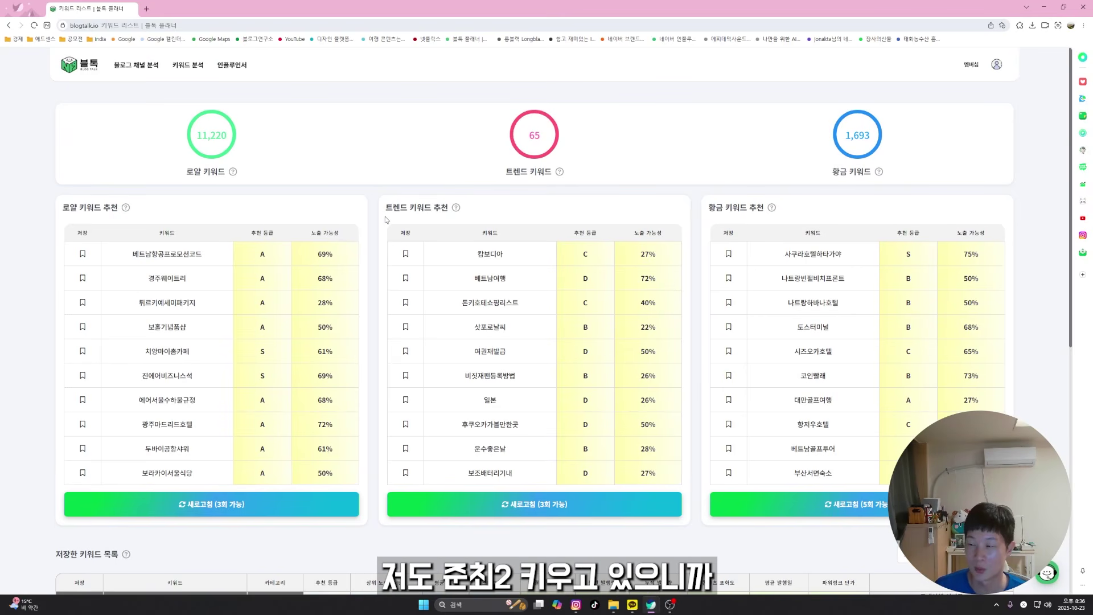
scroll(372, 301, "down", 5)
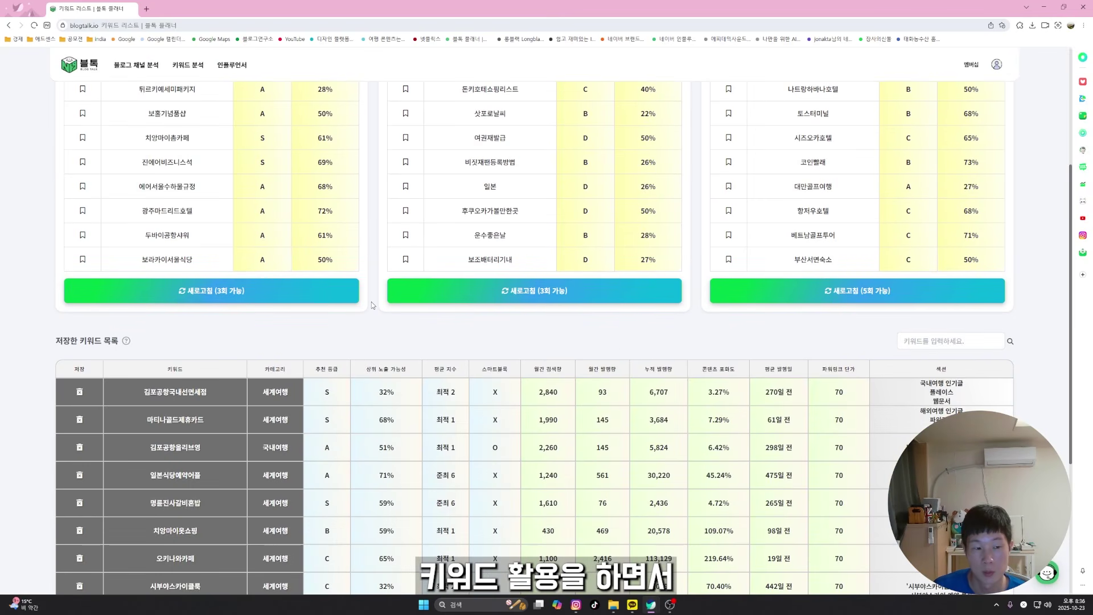
scroll(336, 264, "up", 4)
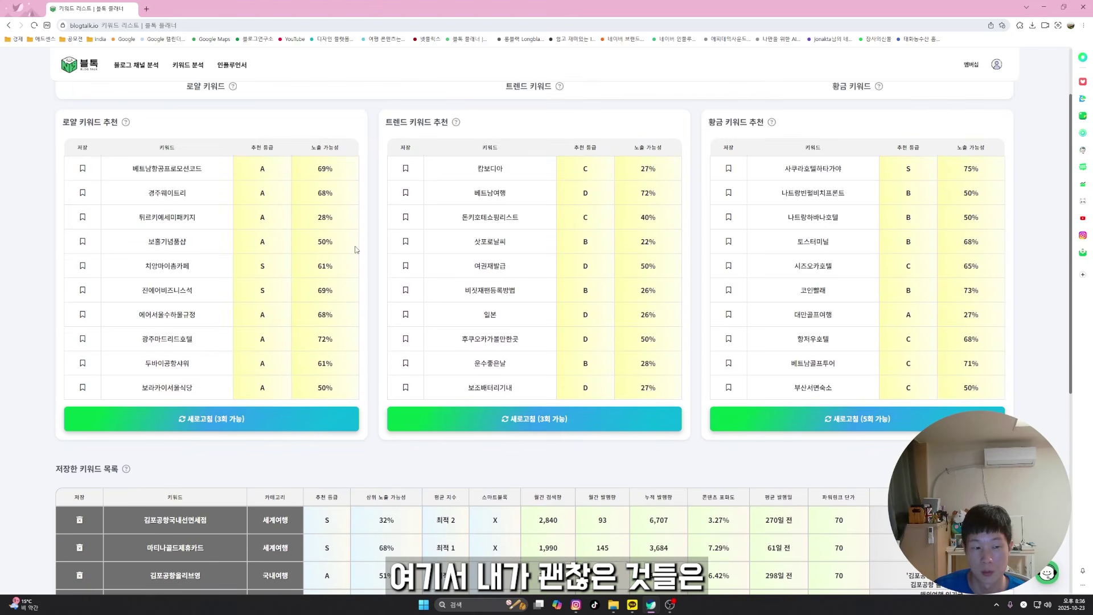
scroll(349, 358, "down", 2)
scroll(349, 358, "down", 3)
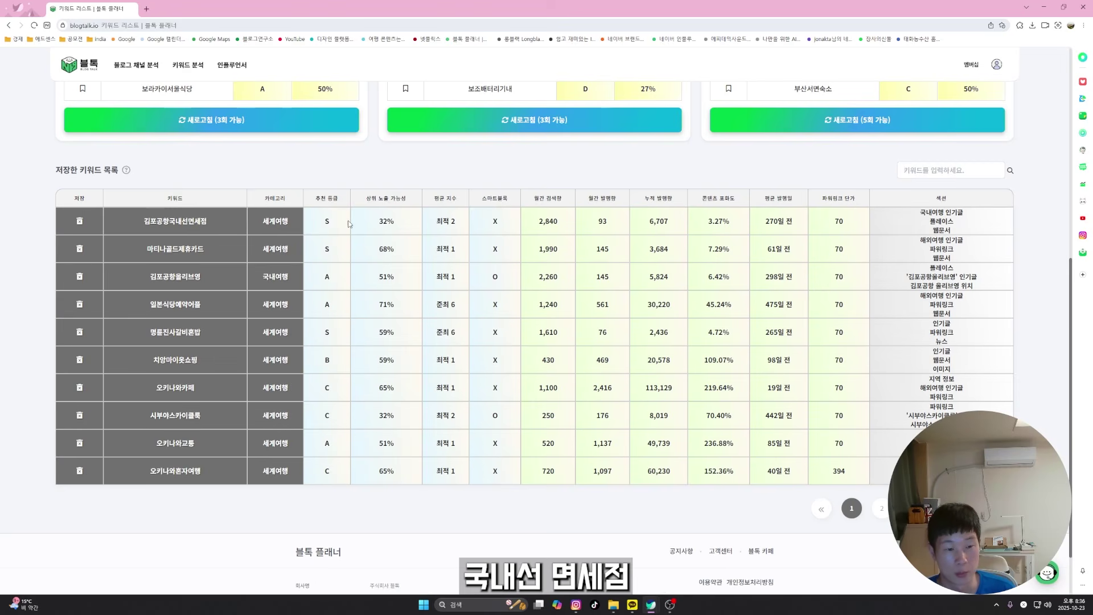
left_click(883, 509)
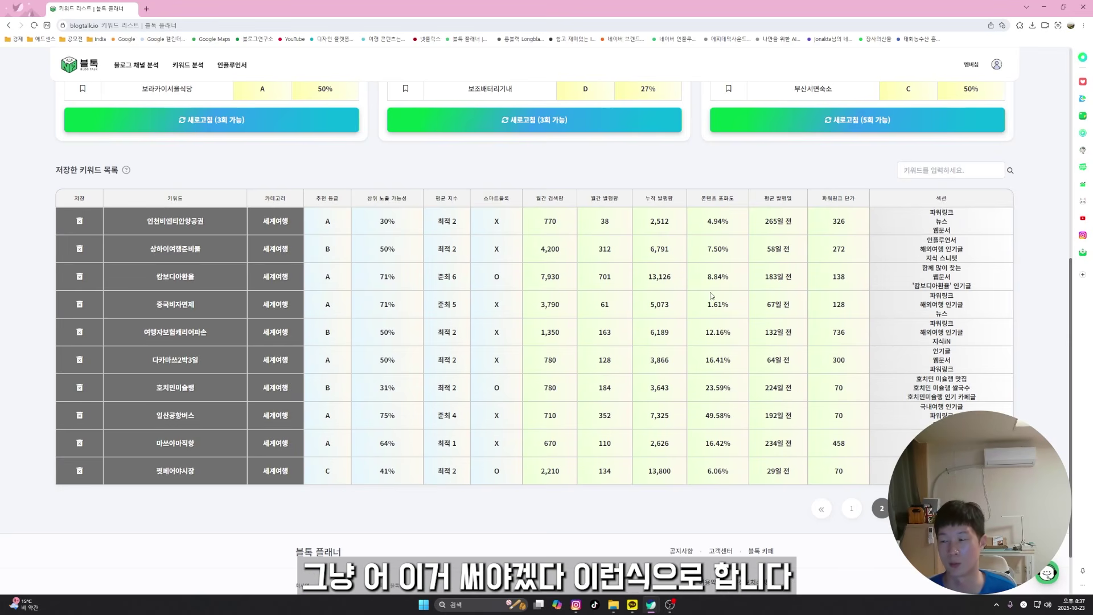
scroll(442, 189, "up", 7)
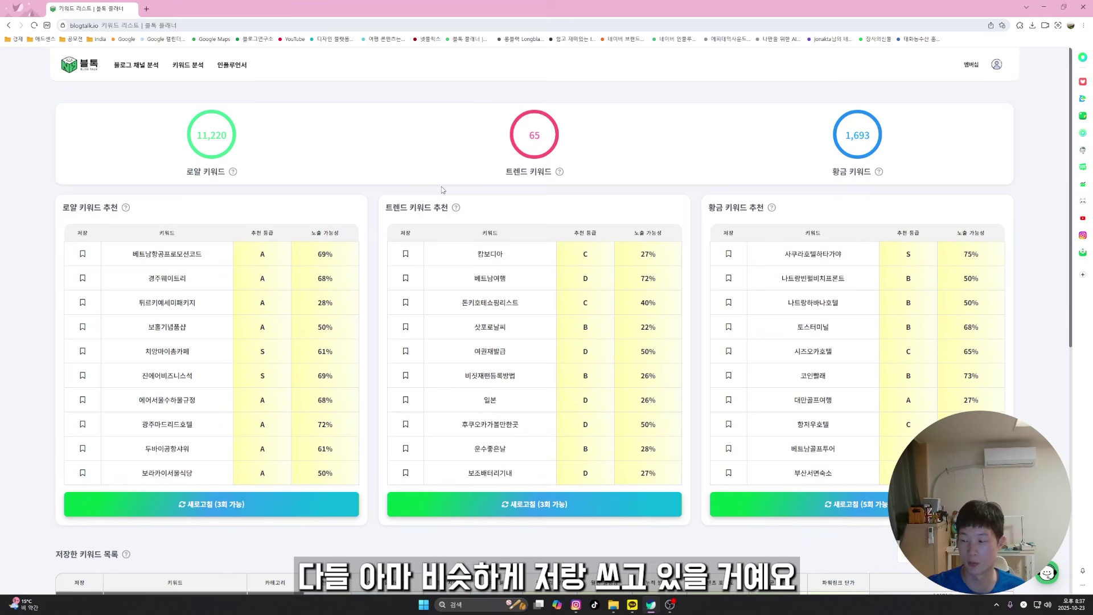
mouse_move(181, 66)
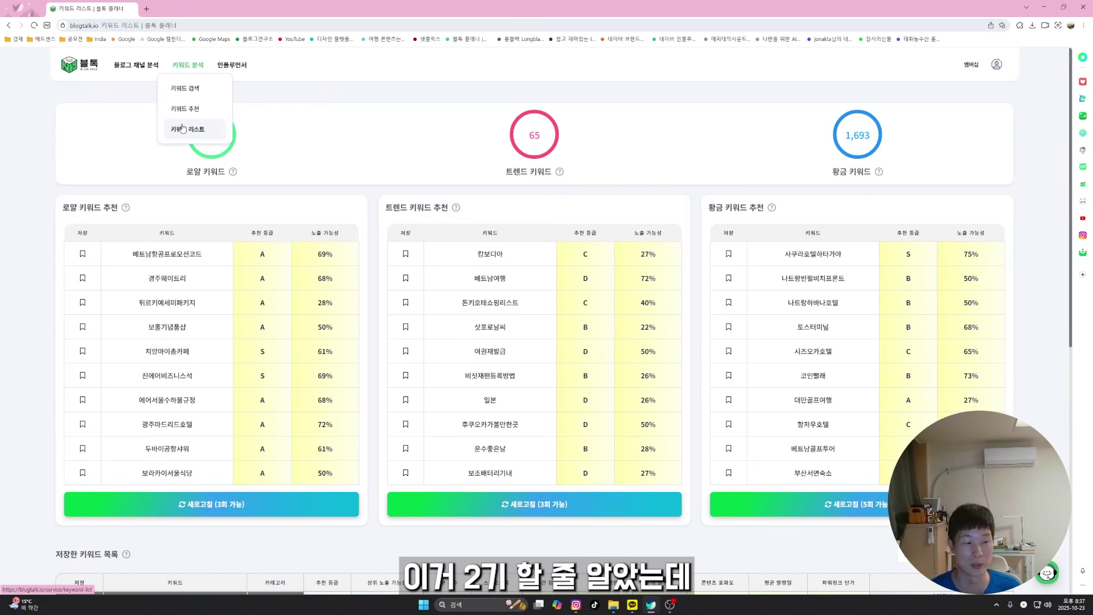
scroll(410, 267, "down", 6)
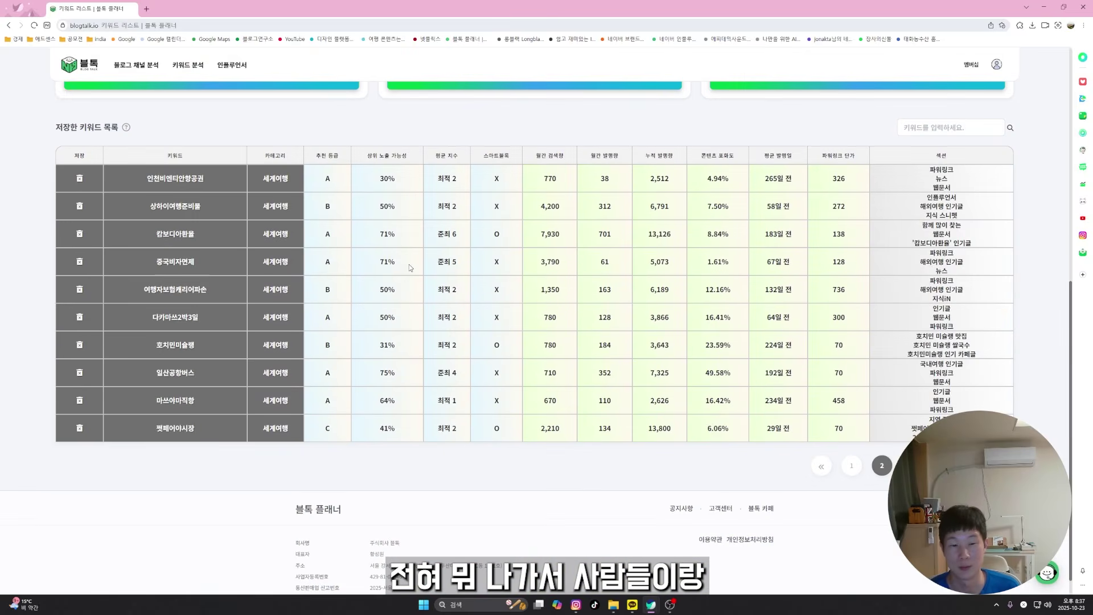
scroll(406, 283, "up", 7)
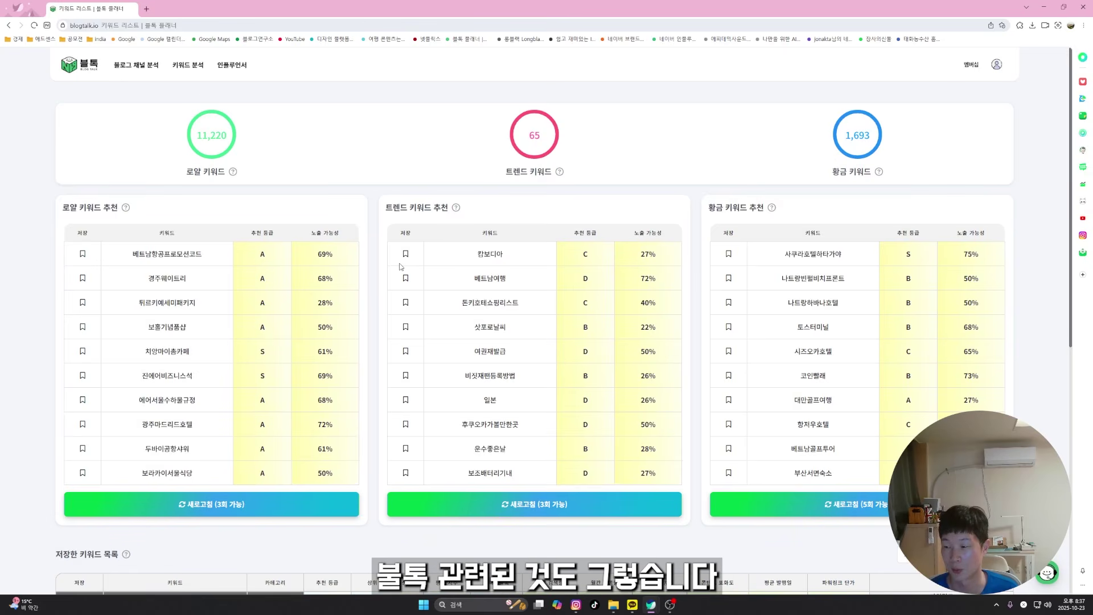
scroll(400, 267, "down", 5)
scroll(370, 188, "up", 5)
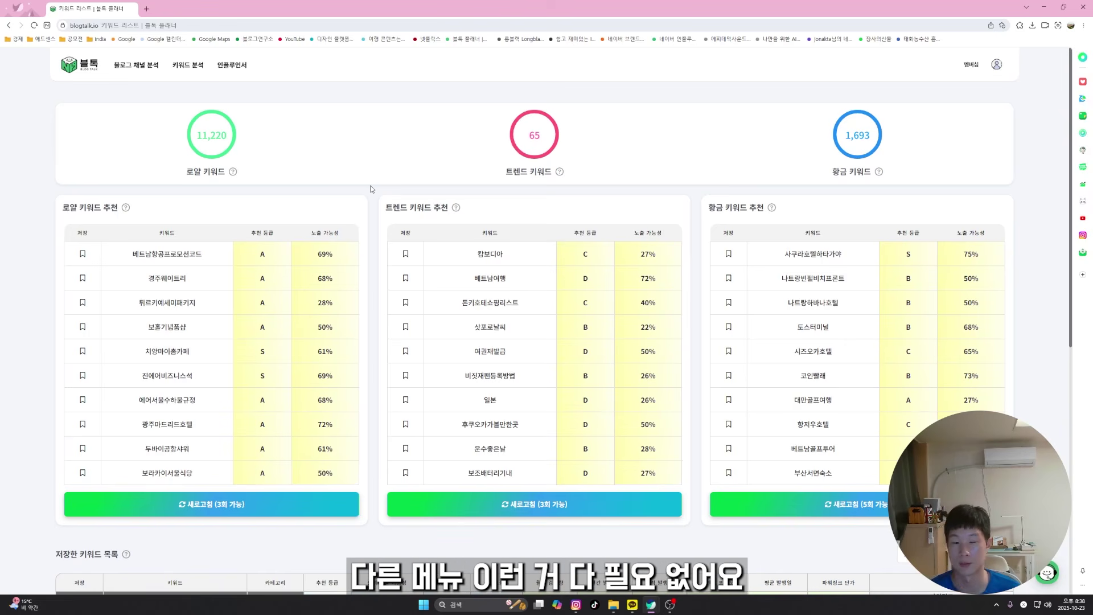
Open the 키워드 검색 page, expand the 검색 기록 with more entries and look through the previously searched keywords.
left_click(186, 88)
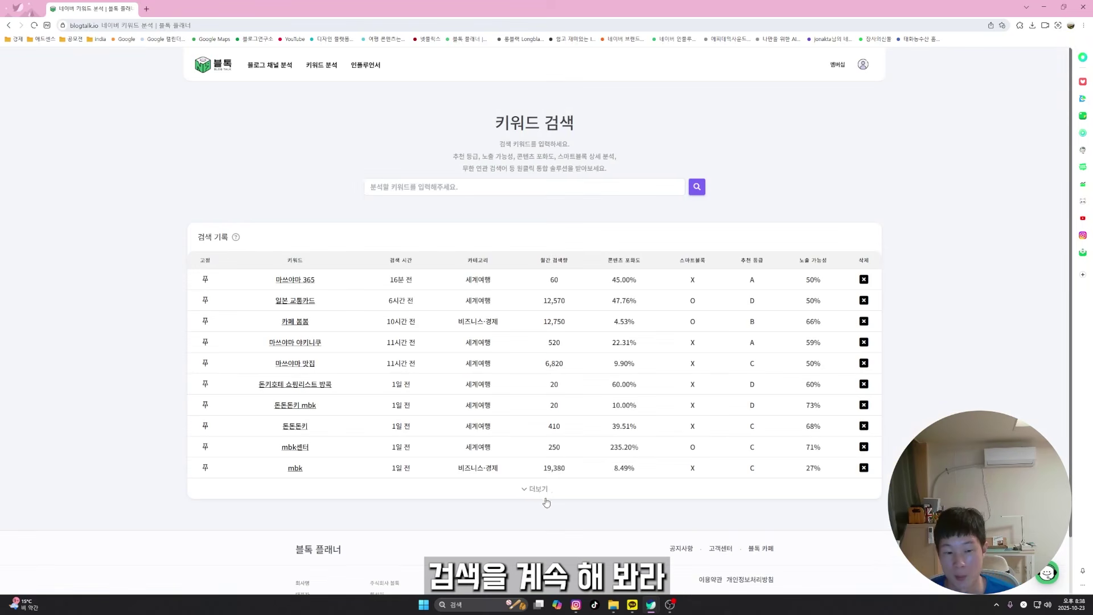
left_click(530, 490)
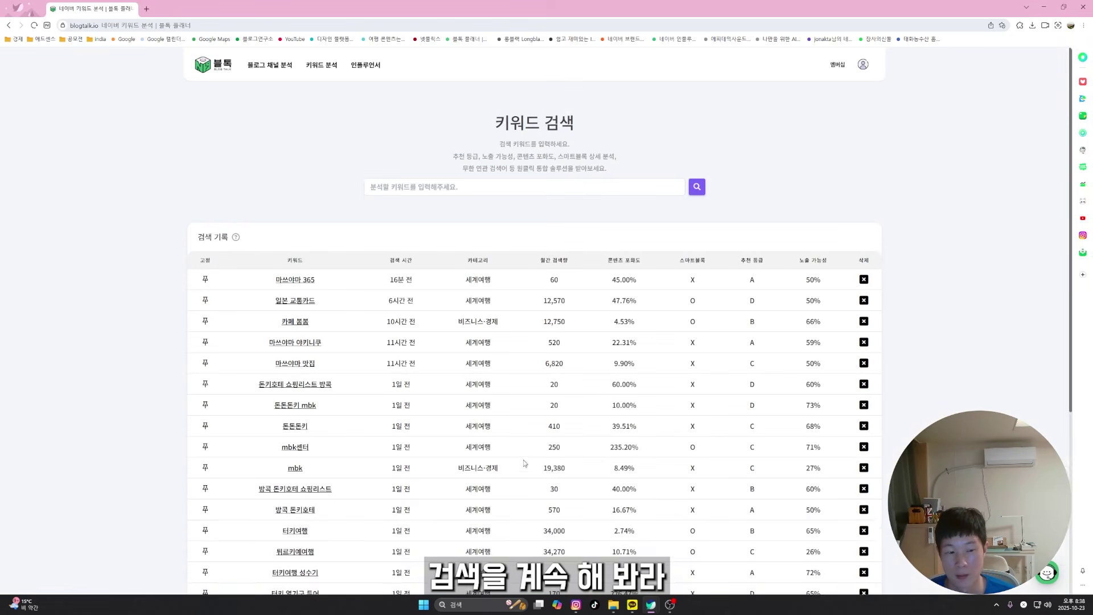
scroll(512, 444, "down", 7)
scroll(512, 433, "up", 5)
scroll(511, 432, "down", 1)
scroll(512, 431, "down", 1)
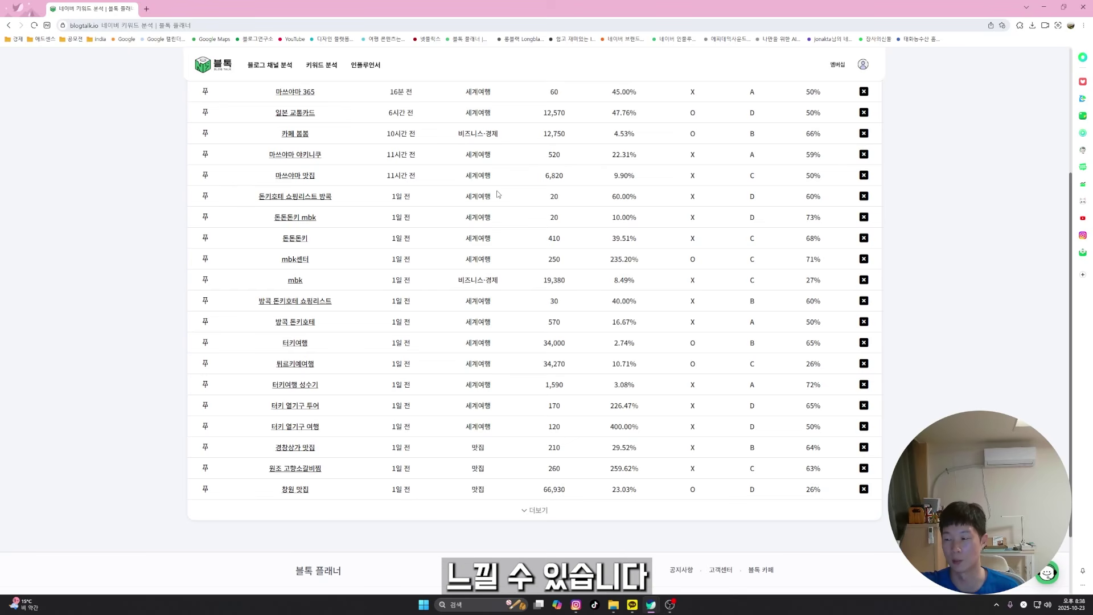
scroll(497, 194, "up", 3)
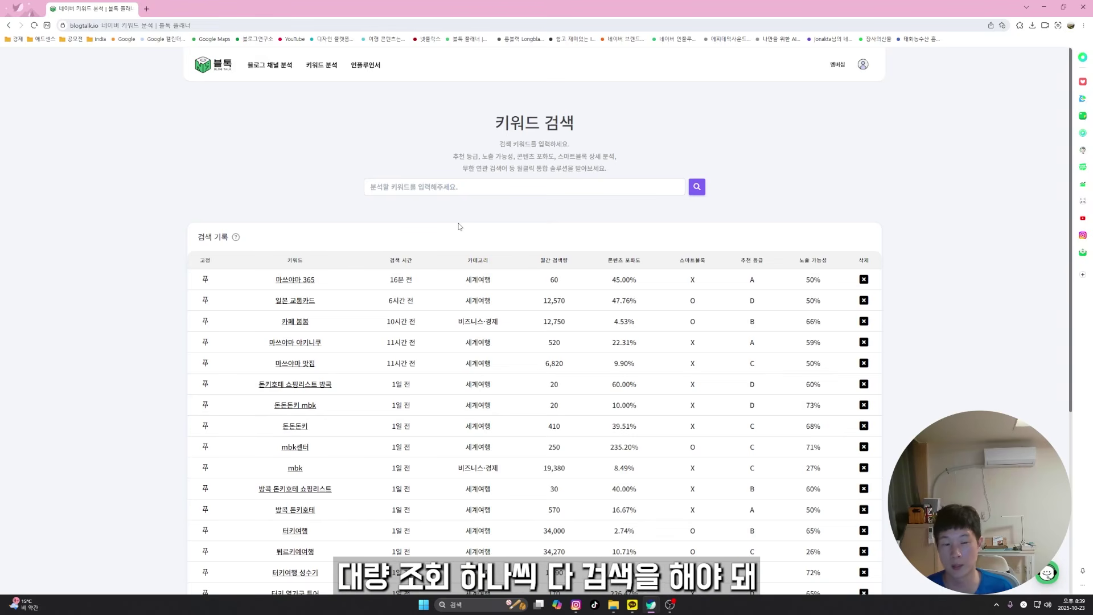
left_click(448, 192)
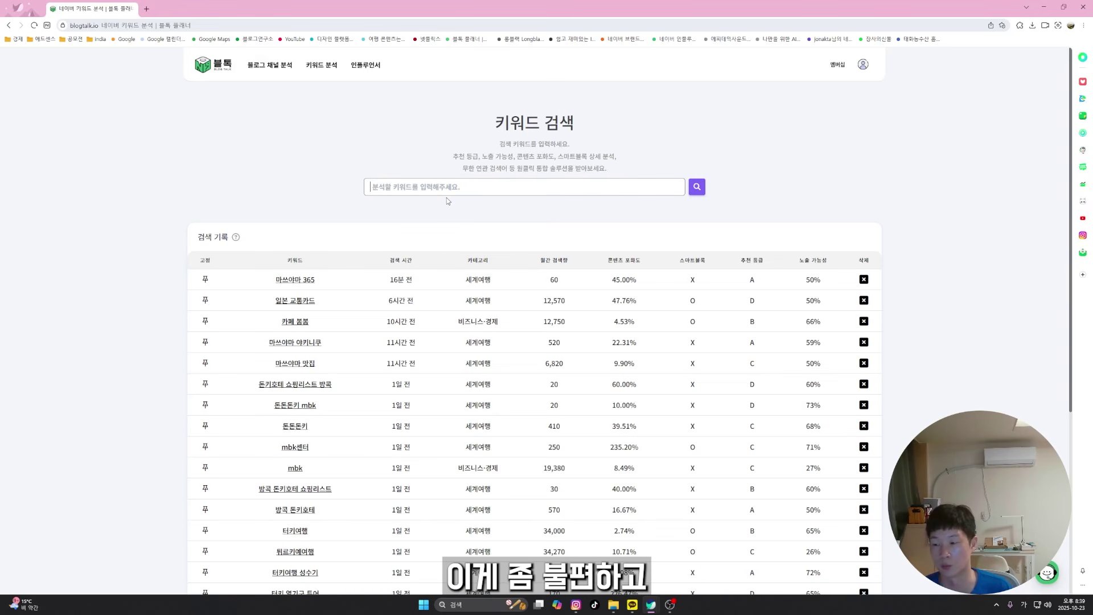
Open the blog's channel analysis and review its ranking overview and the 인기글 목록 with daily average views.
left_click(226, 69)
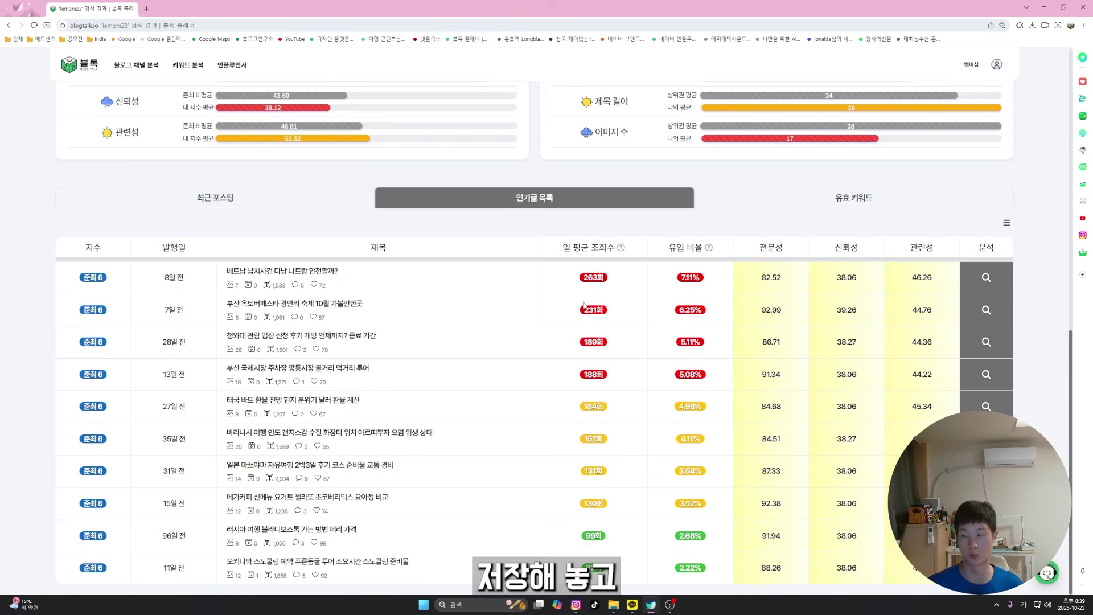
scroll(530, 256, "up", 10)
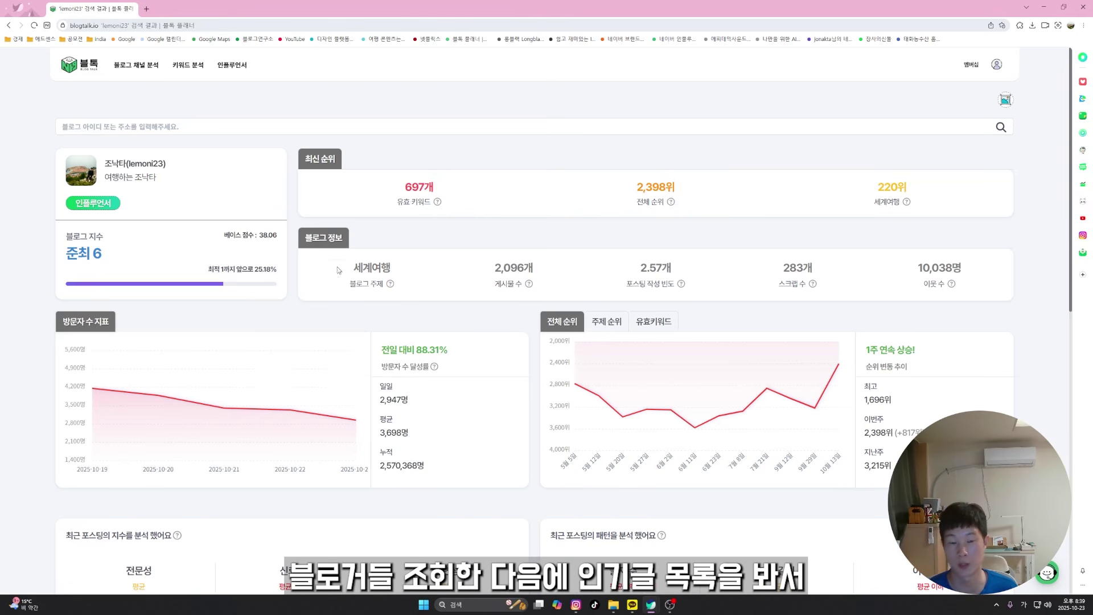
scroll(529, 358, "down", 10)
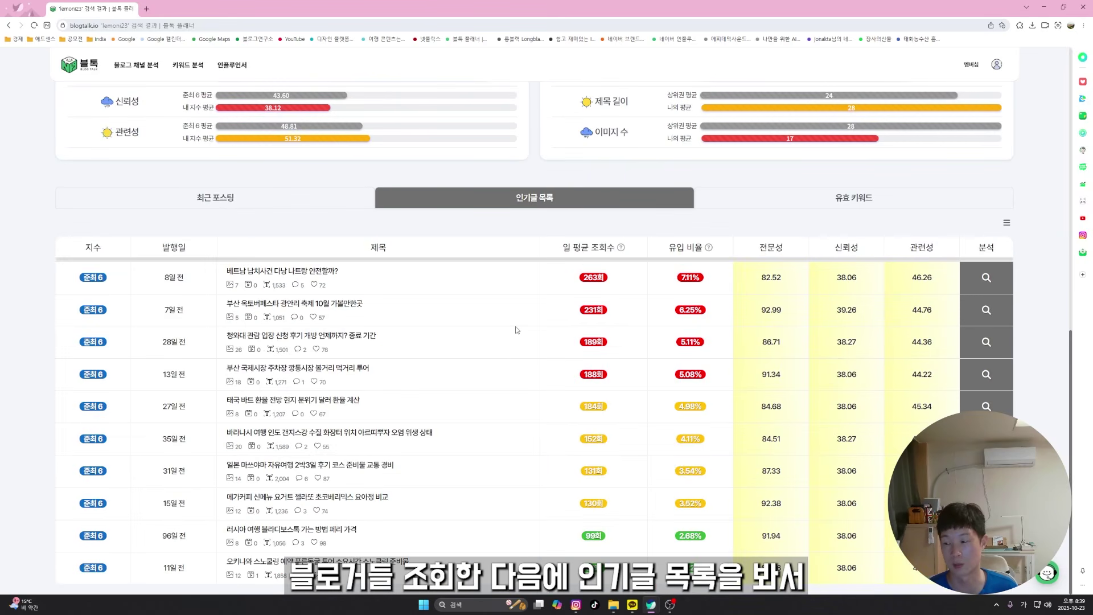
Look through the first two pages of the blog's 유효 키워드 and return to its 인기글 목록.
left_click(713, 199)
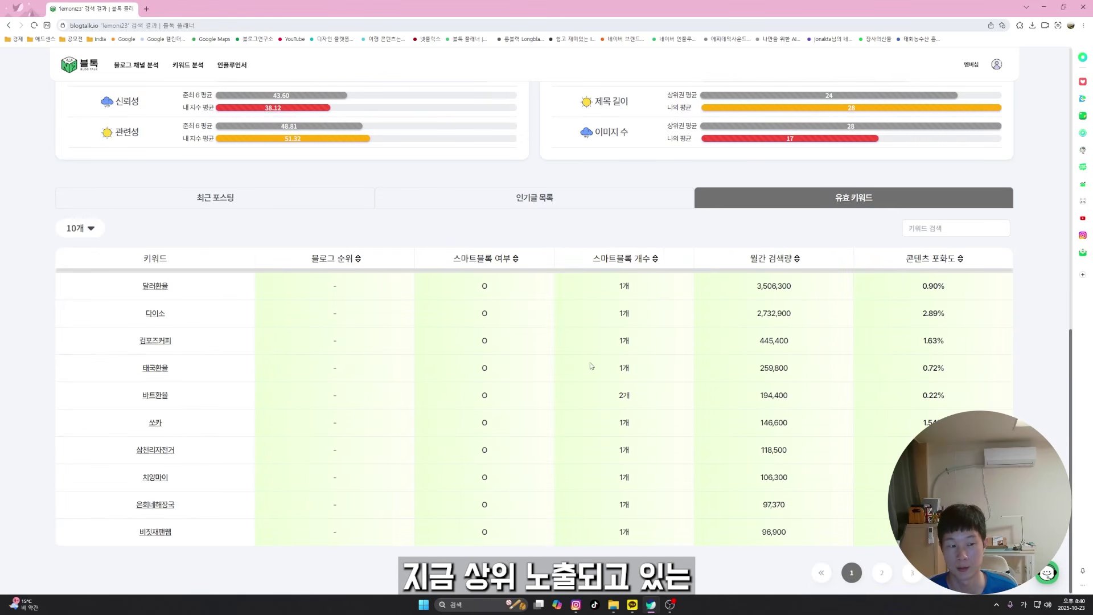
scroll(518, 403, "up", 9)
scroll(519, 403, "down", 9)
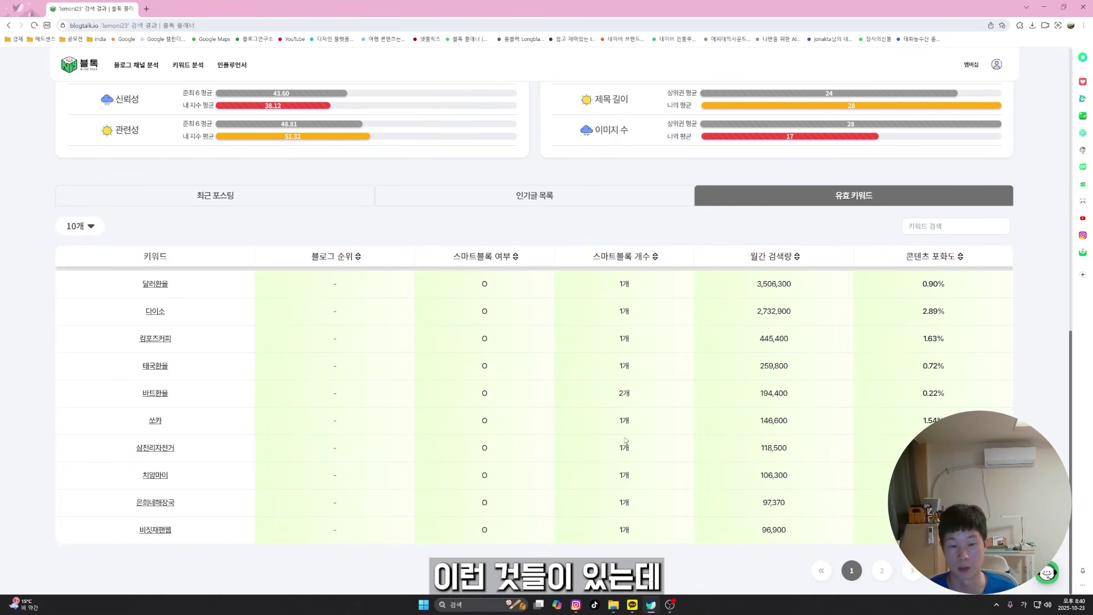
left_click(881, 571)
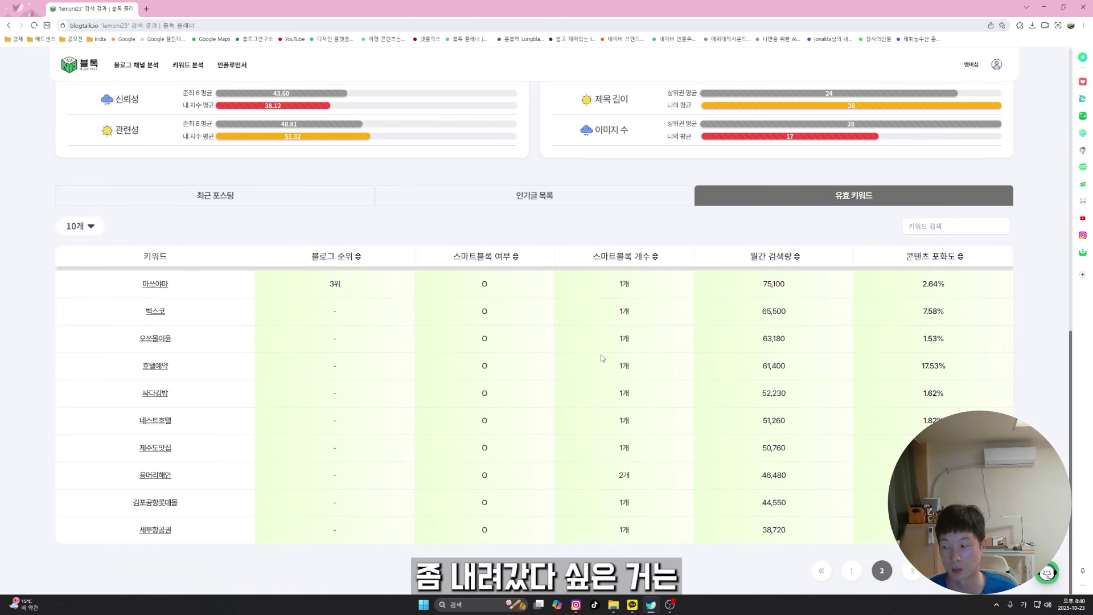
left_click(551, 197)
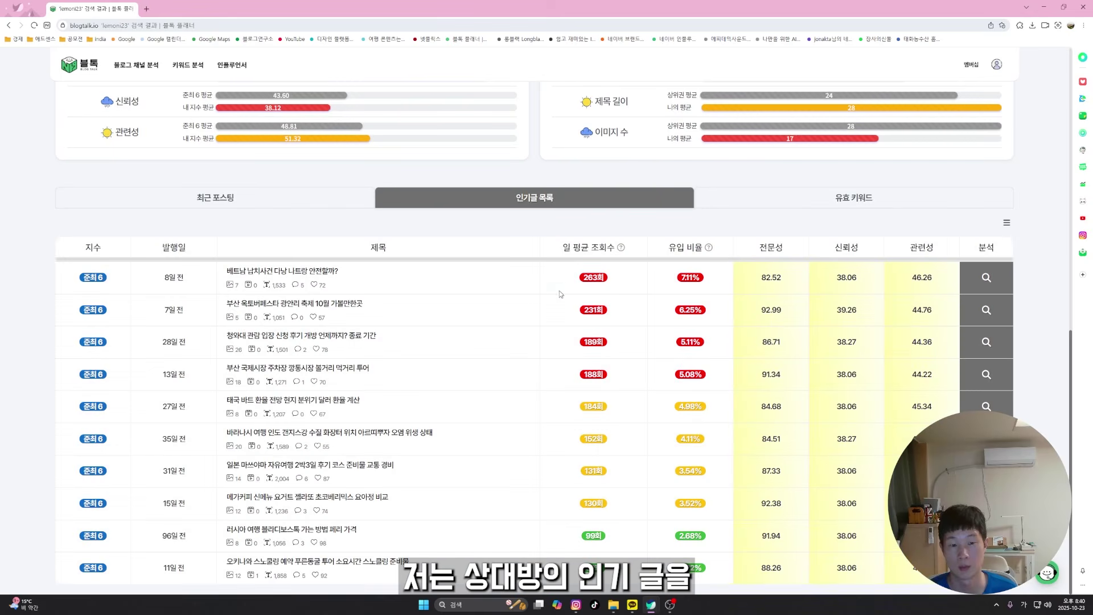